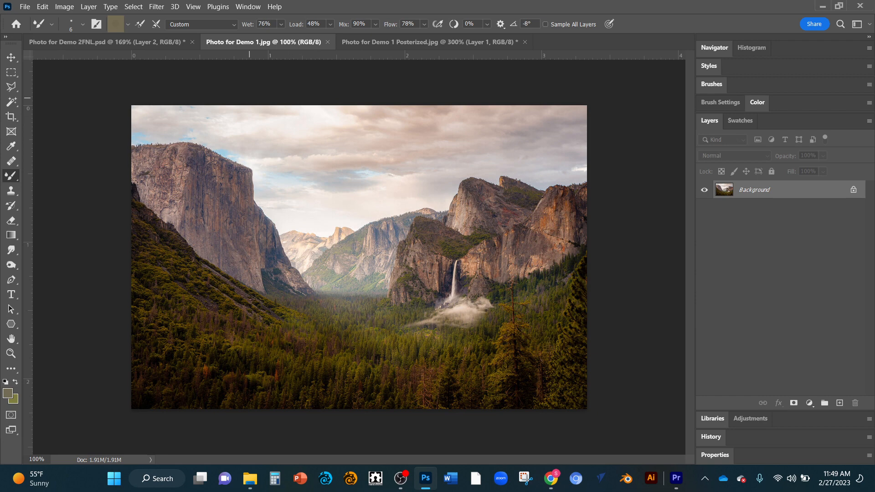
Switch to Photo for Demo 2FNL.psd and examine its Background layer and the available image color modes
left_click(142, 42)
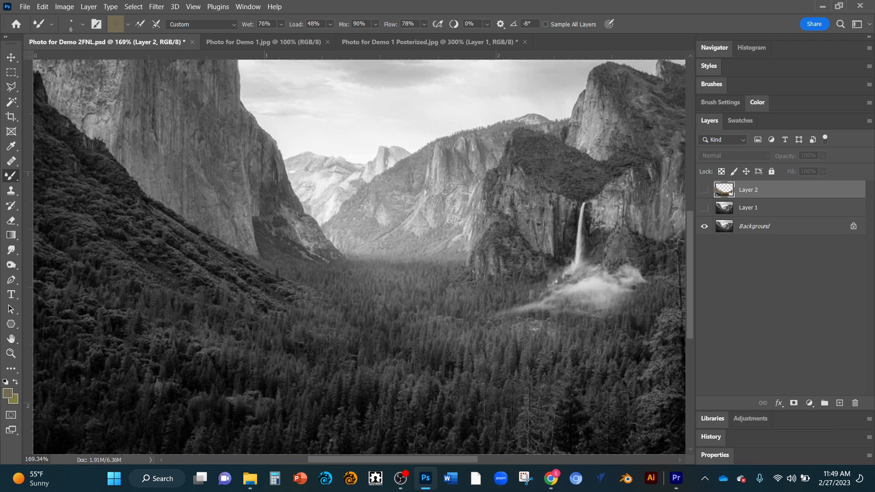
left_click(704, 226)
left_click(705, 226)
left_click(64, 7)
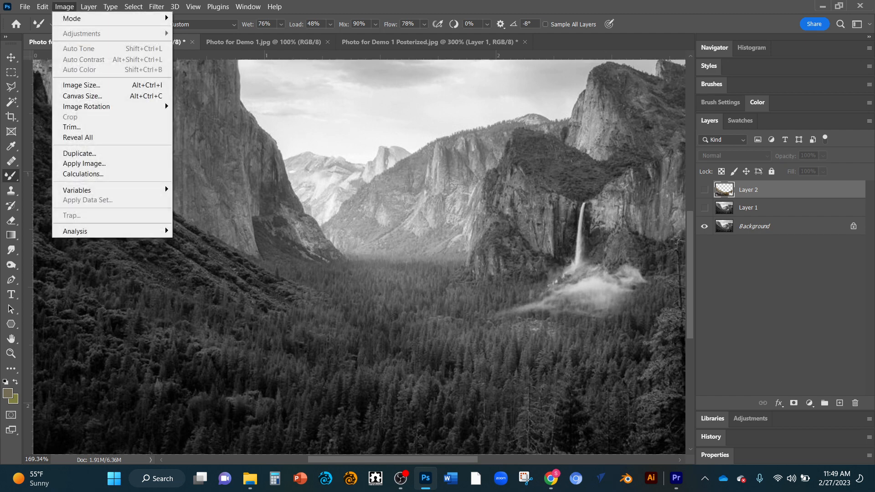
mouse_move(72, 18)
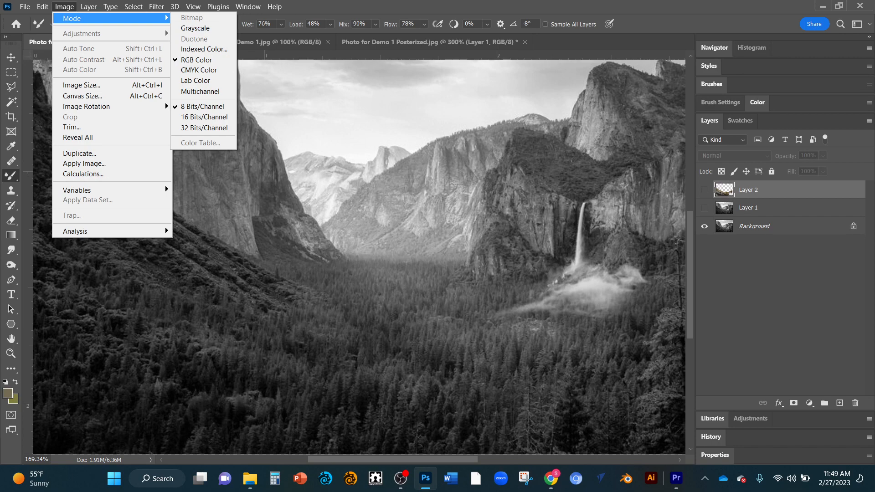
left_click(775, 291)
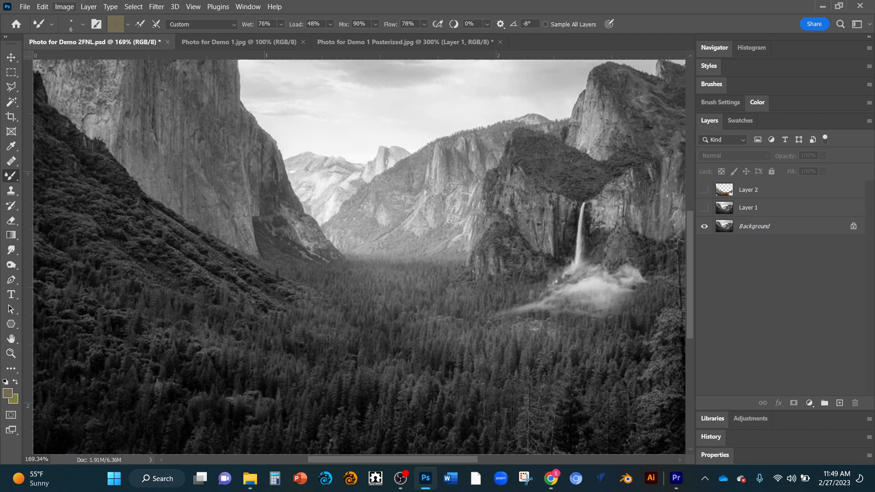
left_click(65, 7)
mouse_move(72, 18)
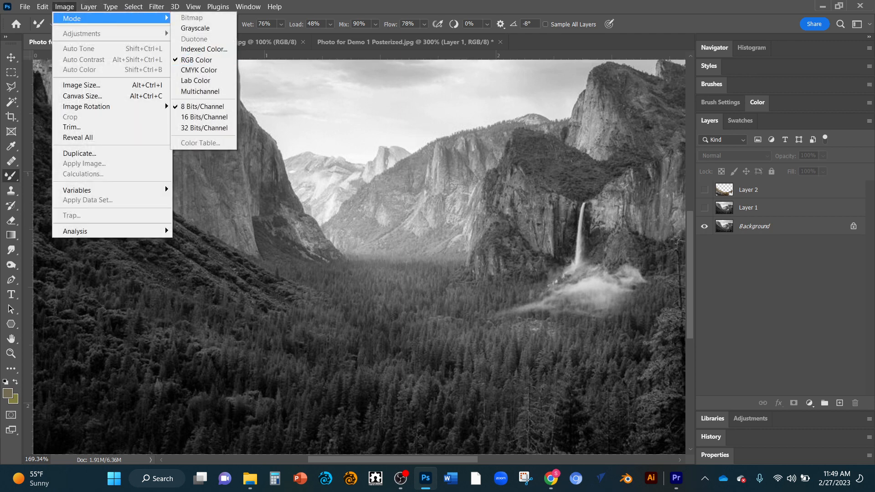
left_click(291, 91)
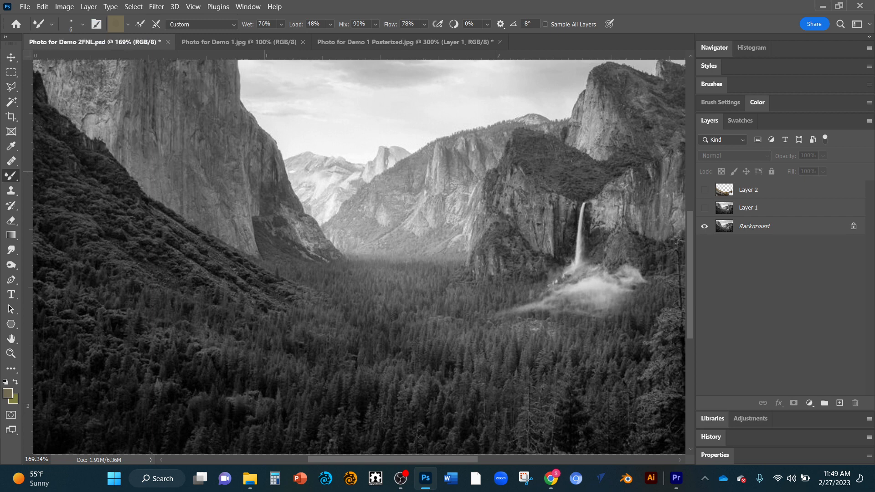
Preview Layer 1, and try adding a blank layer above Layer 2 before deleting it
left_click(705, 208)
left_click(704, 208)
left_click(840, 403)
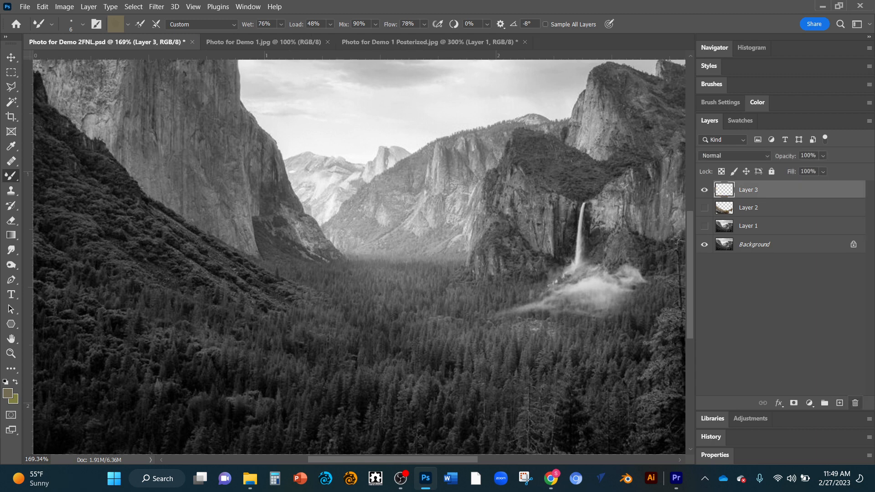
left_click(856, 403)
key("Return")
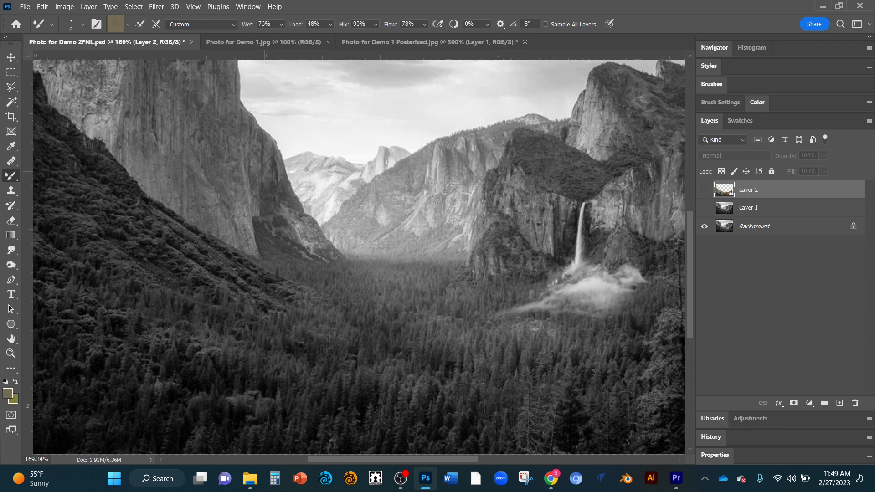
Show Layer 2 and review the posterized image, the original color photo and the color swatches
left_click(704, 190)
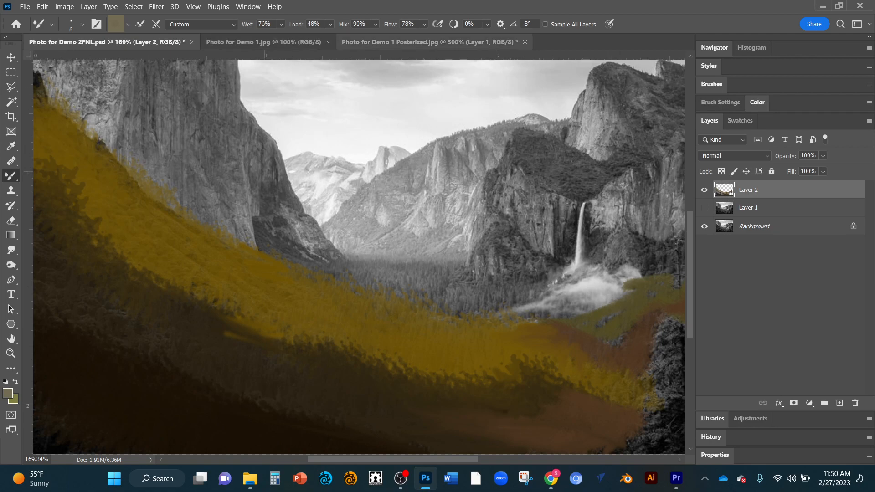
left_click(430, 41)
left_click(263, 42)
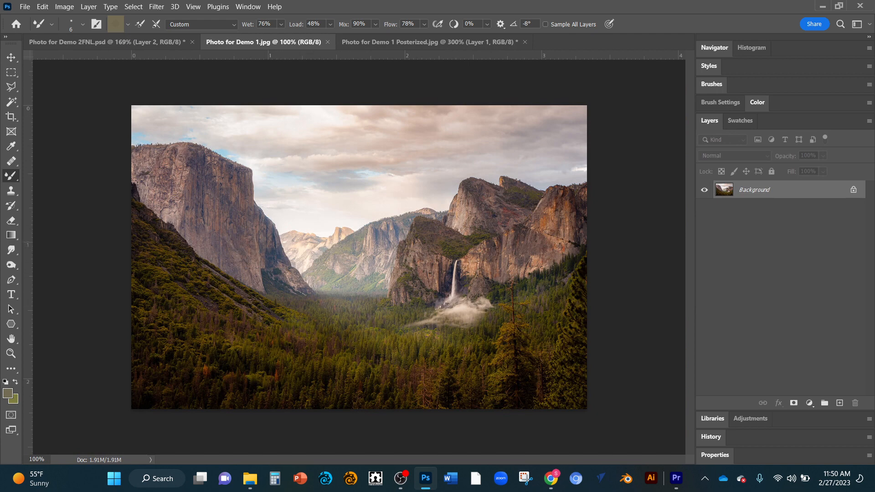
left_click(741, 120)
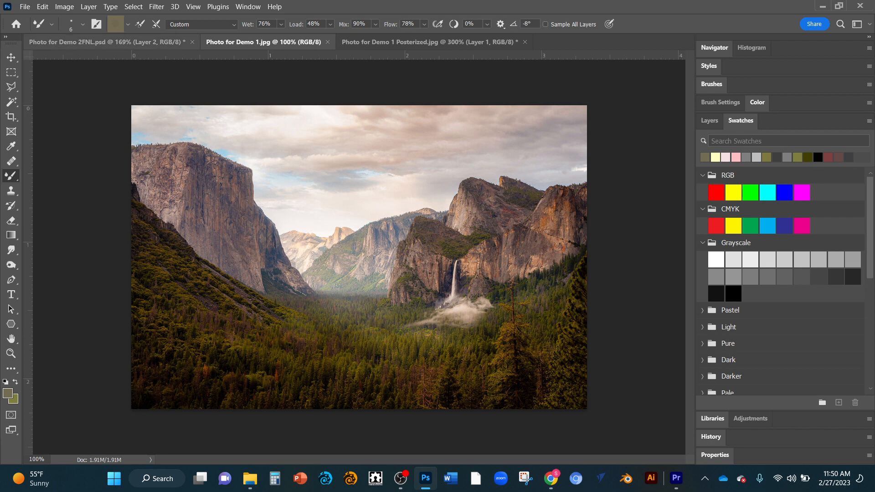
left_click(107, 41)
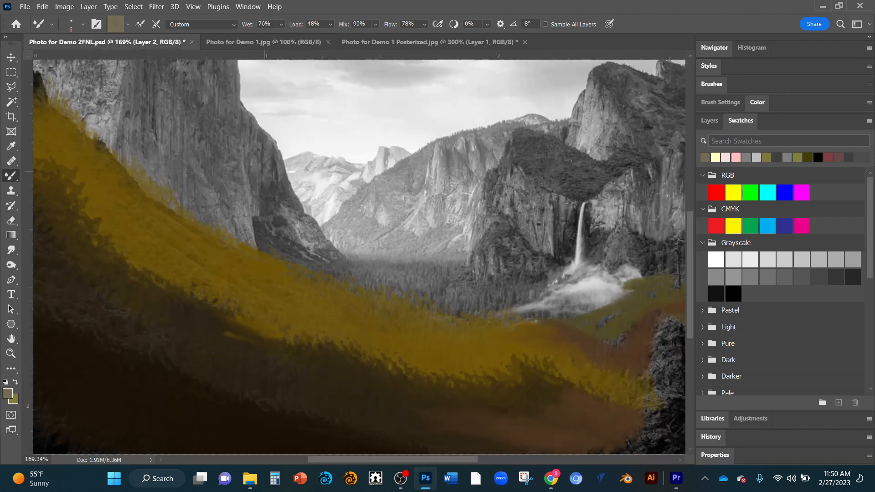
left_click(709, 121)
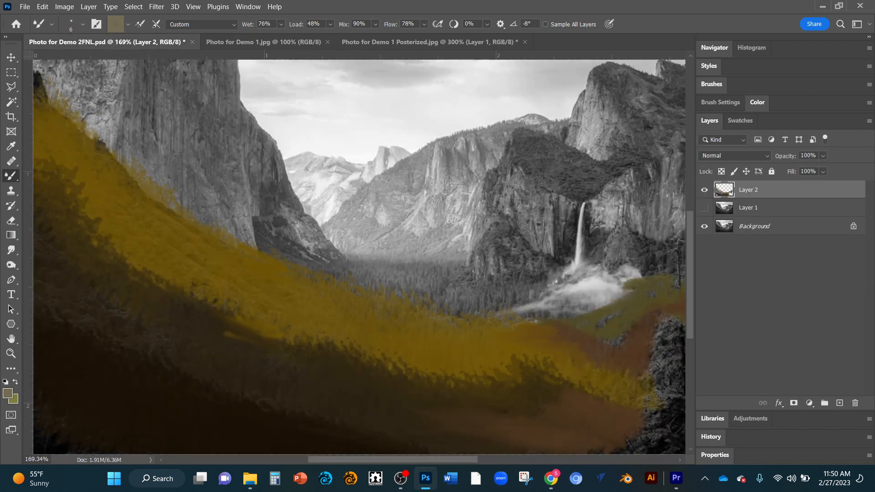
Hide the Background layer and show Layer 1 beneath the painted Layer 2
left_click(705, 208)
left_click(705, 208)
left_click(704, 226)
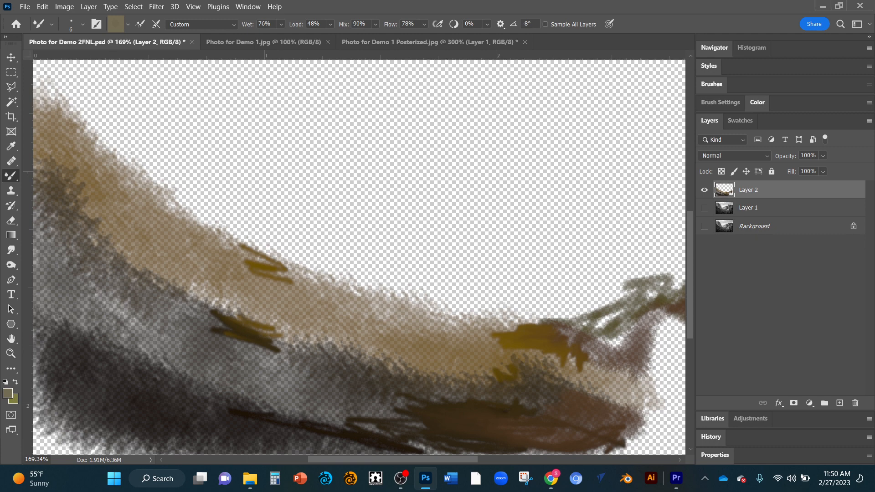
left_click(705, 207)
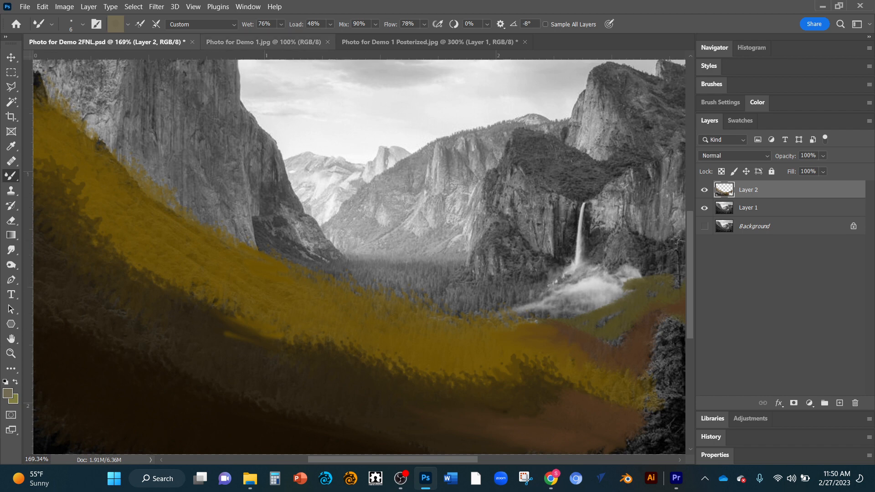
Sample a mauve color from the left cliff face in Photo for Demo 1.jpg with the Eyedropper tool
left_click(263, 42)
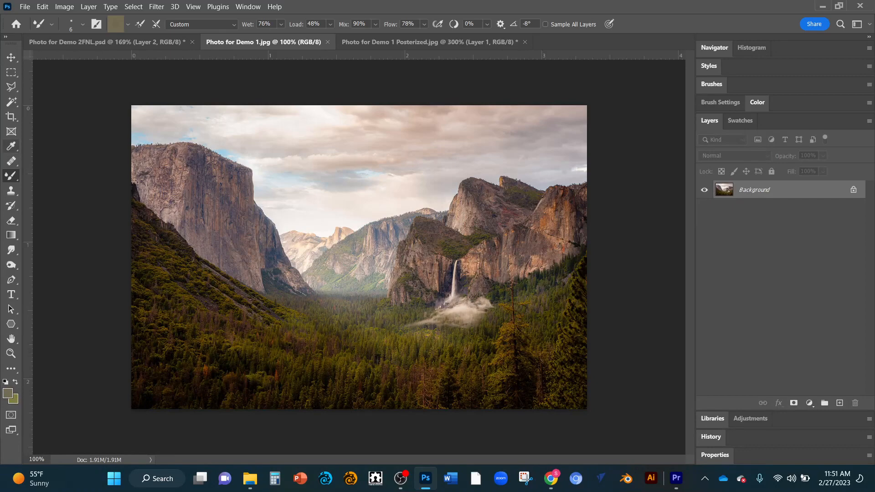
left_click(11, 146)
left_click(204, 203)
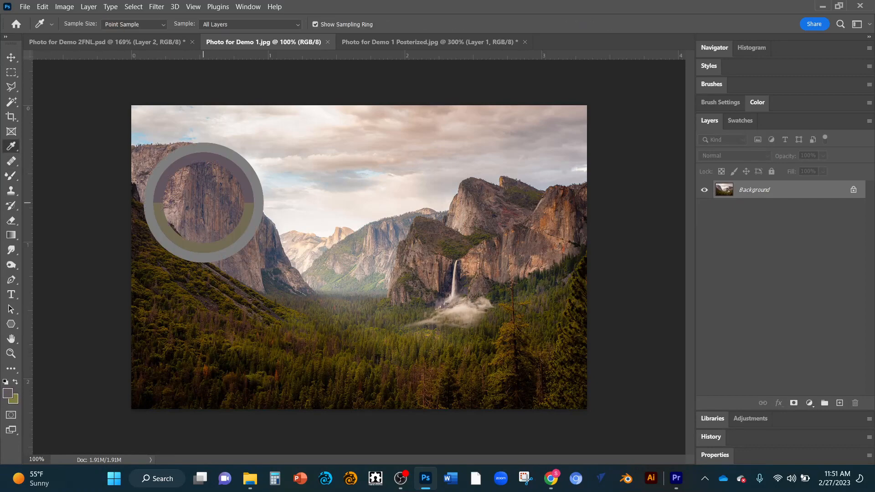
left_click(191, 186)
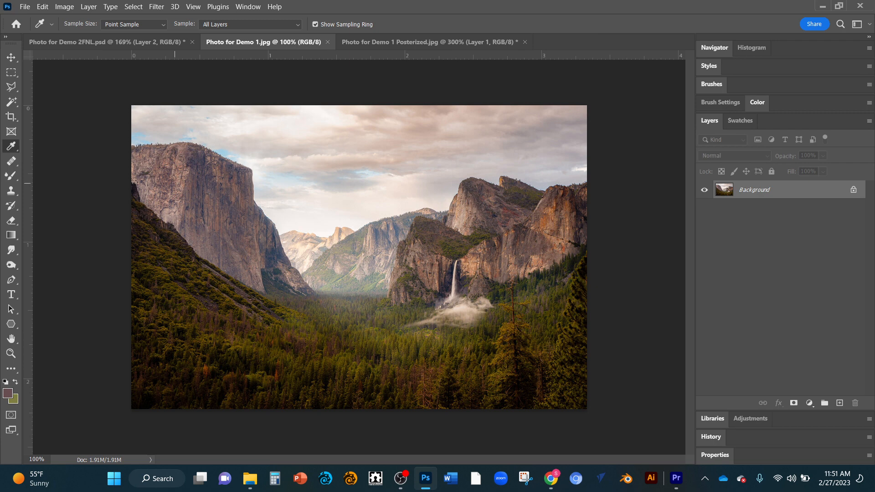
Paint a mauve patch on the left cliff on Layer 2 of Photo for Demo 2FNL.psd with the Brush tool
left_click(105, 41)
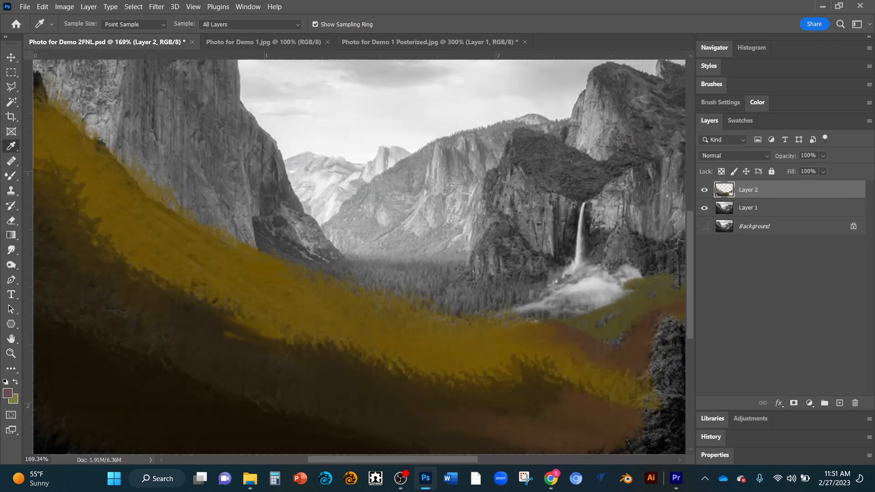
left_click(11, 176)
right_click(11, 175)
left_click(59, 205)
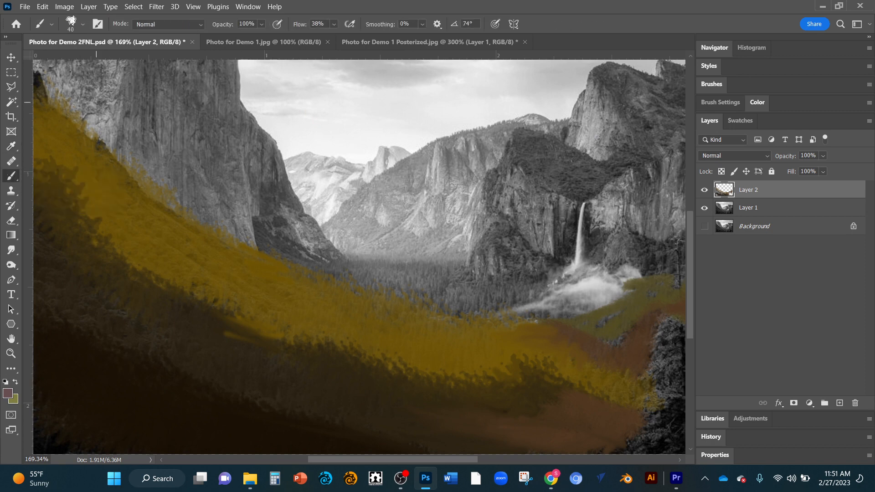
mouse_move(97, 83)
left_mouse_down()
mouse_move(102, 110)
mouse_move(116, 80)
mouse_move(107, 105)
mouse_move(99, 86)
mouse_move(73, 90)
mouse_move(85, 108)
mouse_move(109, 100)
left_mouse_up()
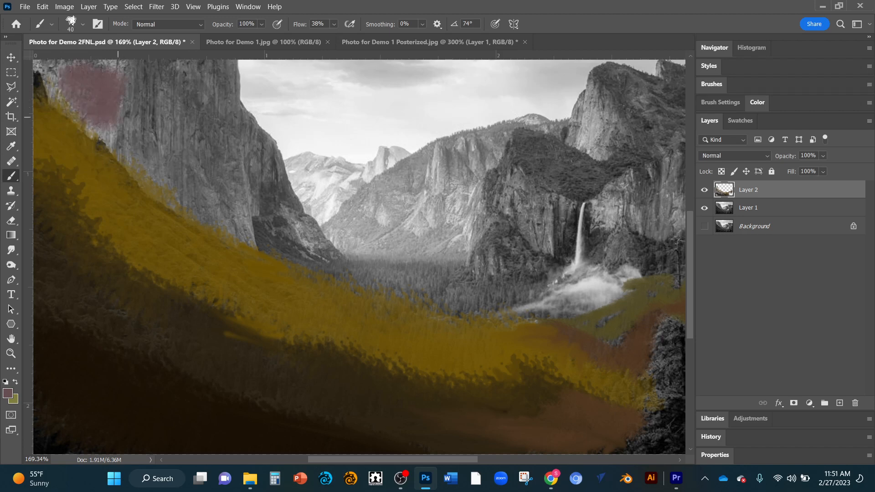
Switch the brush to Soft Round Pressure Opacity at 40 px and extend the mauve patch across the cliff
right_click(117, 117)
left_click(192, 244)
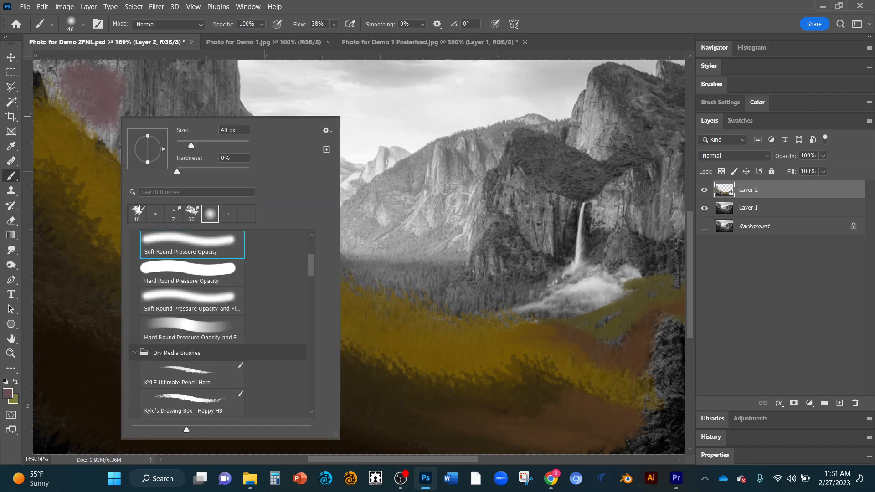
mouse_move(106, 94)
left_mouse_down()
mouse_move(114, 85)
mouse_move(122, 122)
mouse_move(139, 137)
left_mouse_up()
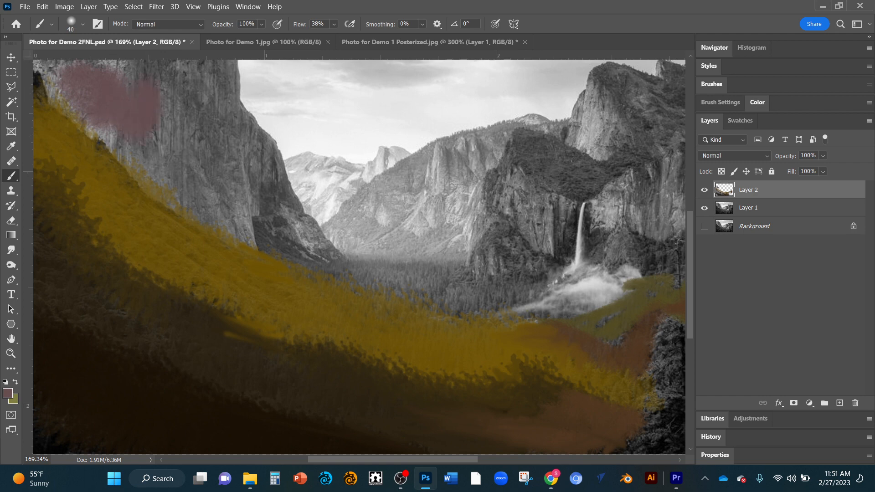
Sample a light tan from the left cliff in Photo for Demo 1.jpg and paint it over the grayscale cliff in Photo for Demo 2FNL.psd
left_click(264, 42)
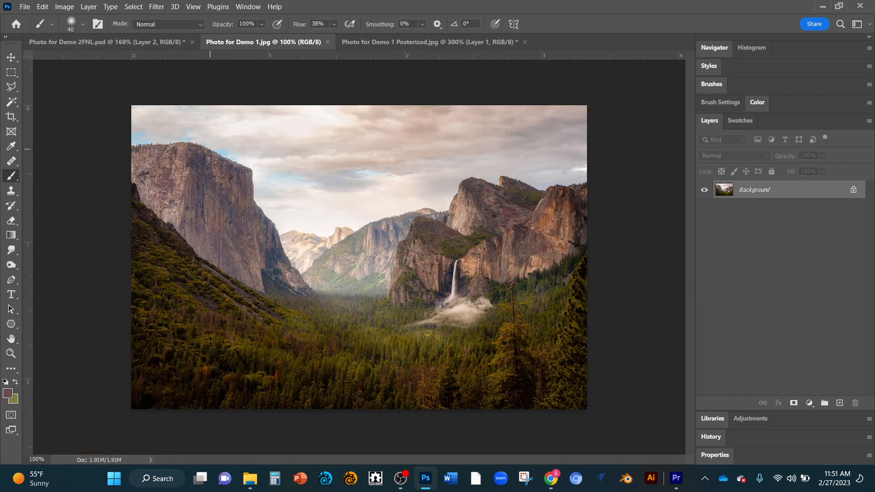
key("alt")
left_click(218, 168, "alt")
left_click(105, 41)
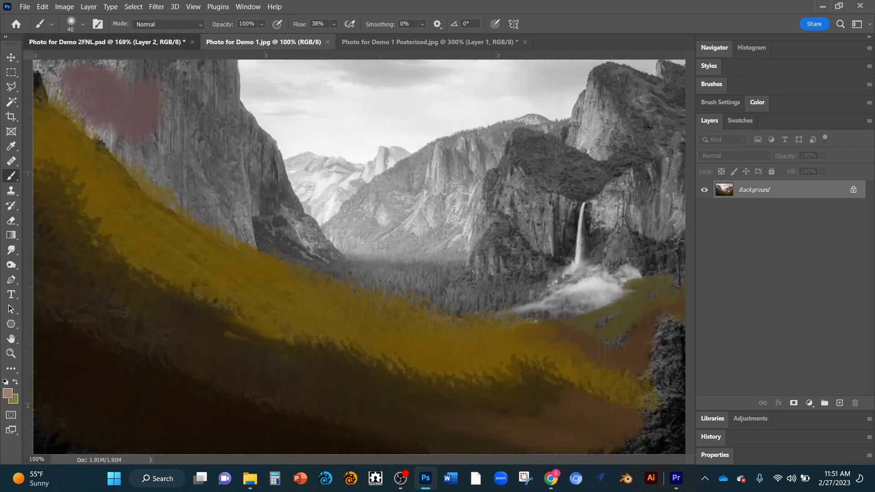
mouse_move(158, 97)
left_mouse_down()
mouse_move(176, 103)
mouse_move(177, 154)
mouse_move(188, 161)
mouse_move(163, 173)
mouse_move(120, 143)
mouse_move(197, 184)
mouse_move(196, 218)
mouse_move(216, 209)
mouse_move(226, 149)
mouse_move(238, 164)
mouse_move(148, 109)
mouse_move(196, 131)
mouse_move(149, 97)
mouse_move(146, 149)
left_mouse_up()
scroll(203, 152, "up", 4)
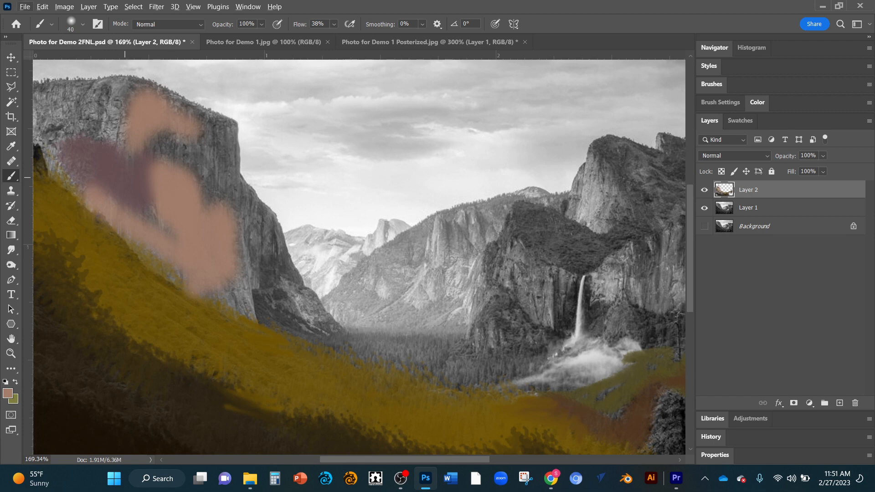
Sample the mauve from the painted patch and paint it across the cliff's upper right part
left_click(125, 177, "alt")
mouse_move(167, 127)
left_mouse_down()
mouse_move(153, 136)
mouse_move(171, 126)
mouse_move(202, 162)
mouse_move(230, 146)
mouse_move(228, 157)
left_mouse_up()
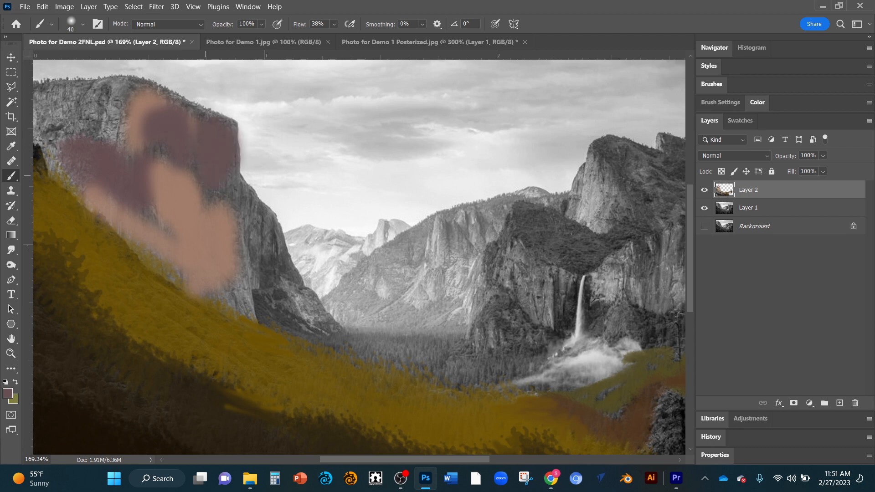
left_click_drag(203, 191, 203, 196)
Sample a dark blue-gray from the left cliff in Photo for Demo 1.jpg and paint it along the grayscale cliff's right edge with a 15 px brush
left_click(269, 42)
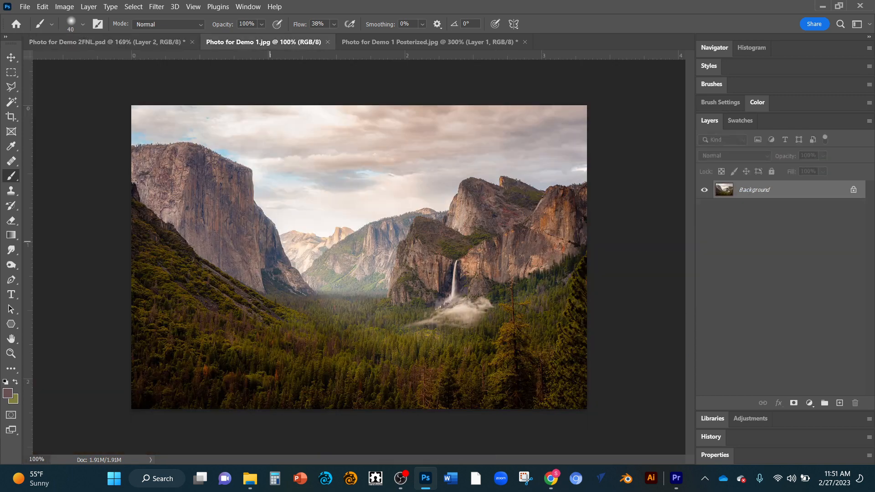
key("alt")
left_click(271, 253, "alt")
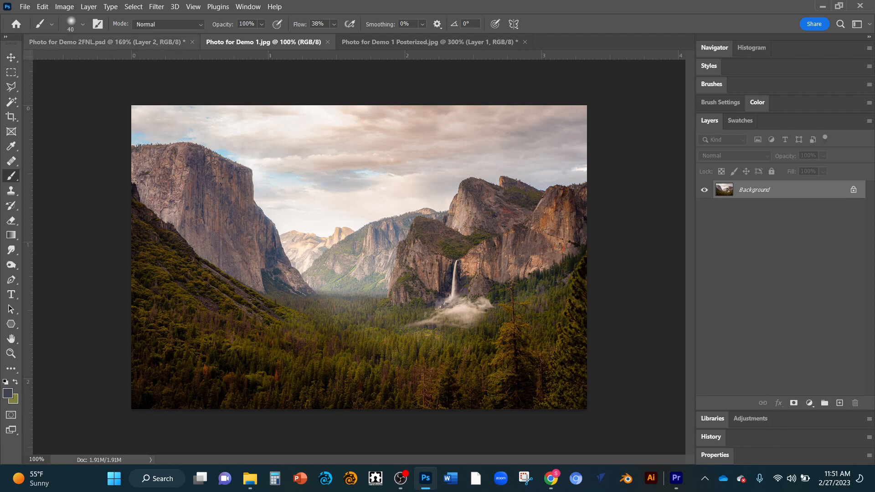
left_click(160, 42)
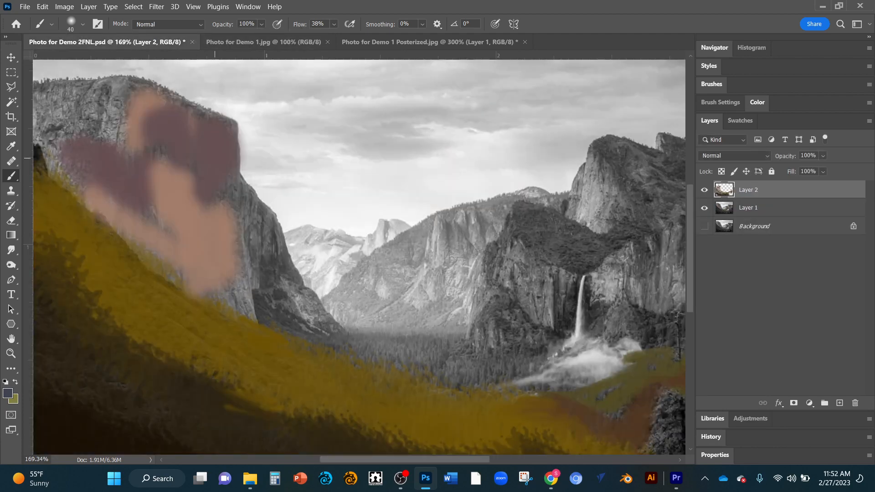
right_click(220, 143)
left_click_drag(289, 171, 280, 171)
mouse_move(216, 145)
left_mouse_down()
mouse_move(215, 169)
mouse_move(217, 152)
mouse_move(230, 157)
mouse_move(239, 134)
mouse_move(206, 197)
mouse_move(238, 177)
left_mouse_up()
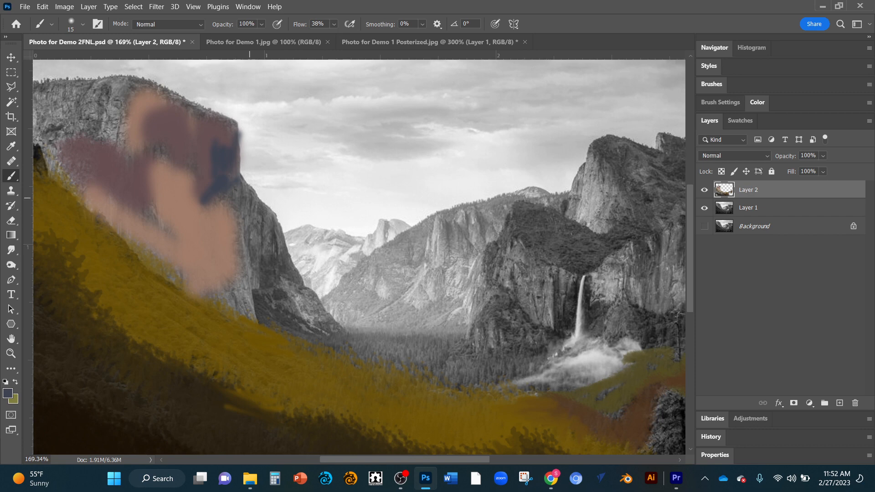
Sample the painted tan and brush it onto the cliff's right edge just below the blue-gray area
right_click(217, 219, "alt")
left_click_drag(235, 189, 245, 209)
left_click(213, 220, "alt")
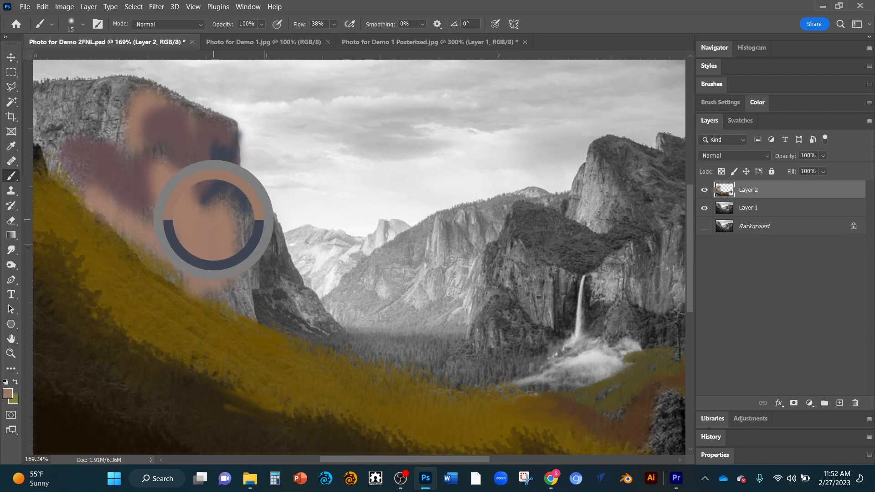
mouse_move(230, 194)
left_mouse_down()
mouse_move(236, 188)
mouse_move(250, 213)
left_mouse_up()
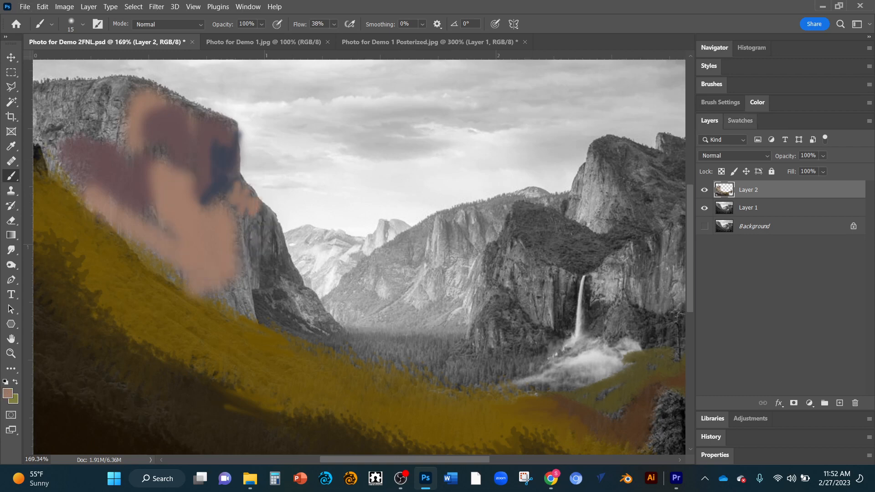
Pick the tan from the recent swatches and extend the tan stroke down the cliff's right edge
left_click(740, 120)
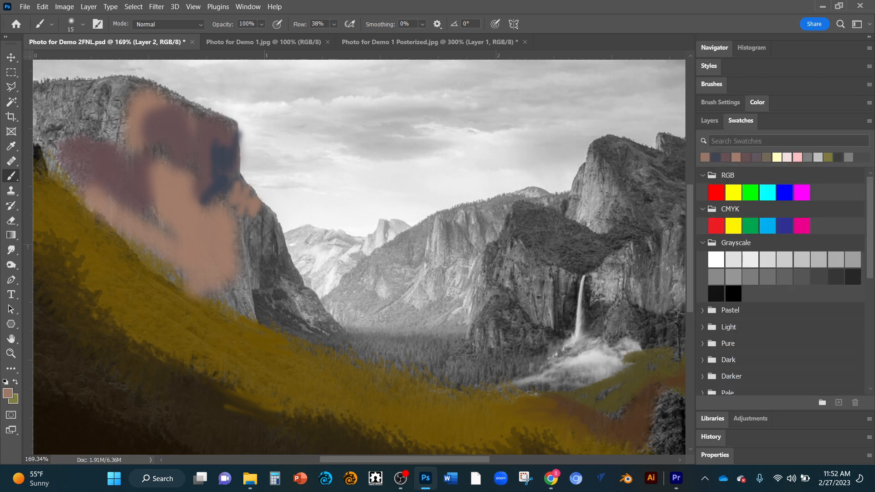
left_click(736, 157)
left_click_drag(251, 213, 257, 236)
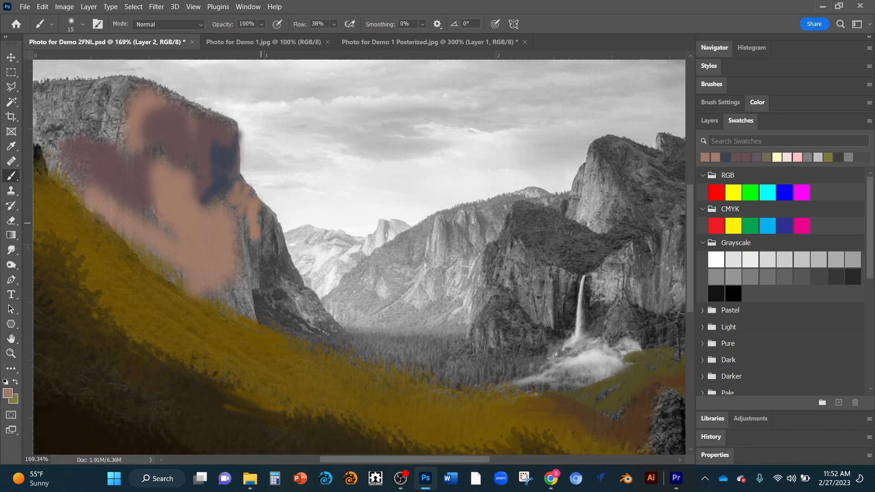
Extend the tan down the cliff's right edge and brush a gray-brown sampled from the cliff in Photo for Demo 1.jpg just below it
mouse_move(260, 223)
left_mouse_down()
mouse_move(250, 265)
mouse_move(260, 273)
mouse_move(268, 260)
left_mouse_up()
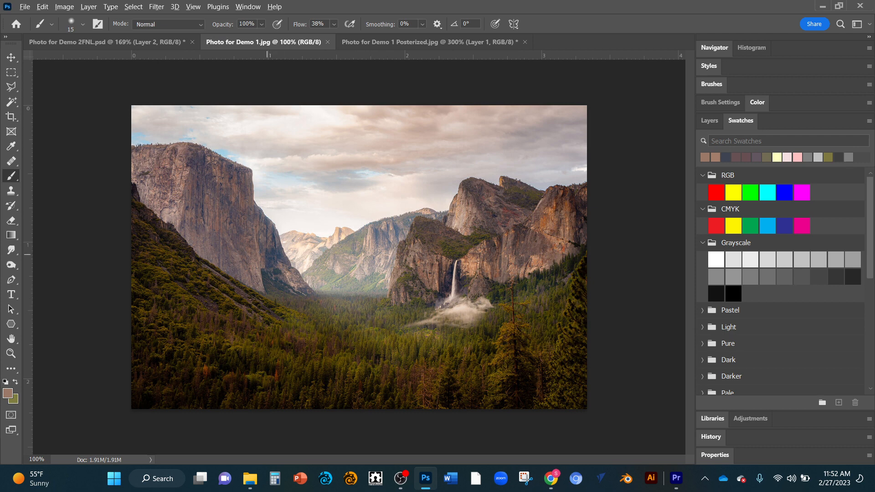
left_click(262, 257, "alt")
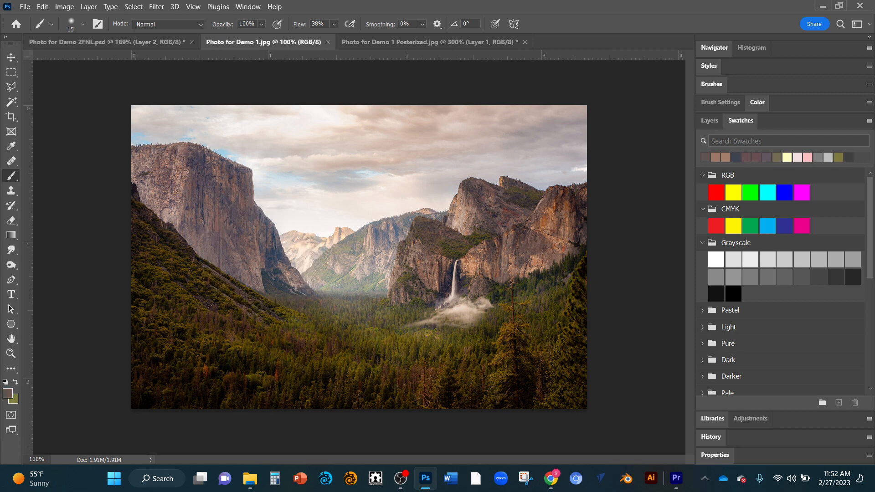
left_click(173, 42)
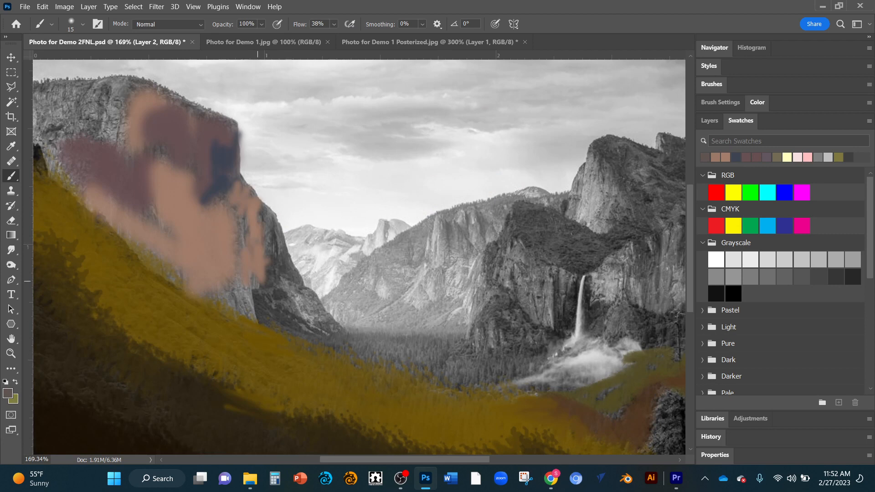
left_click_drag(260, 277, 263, 303)
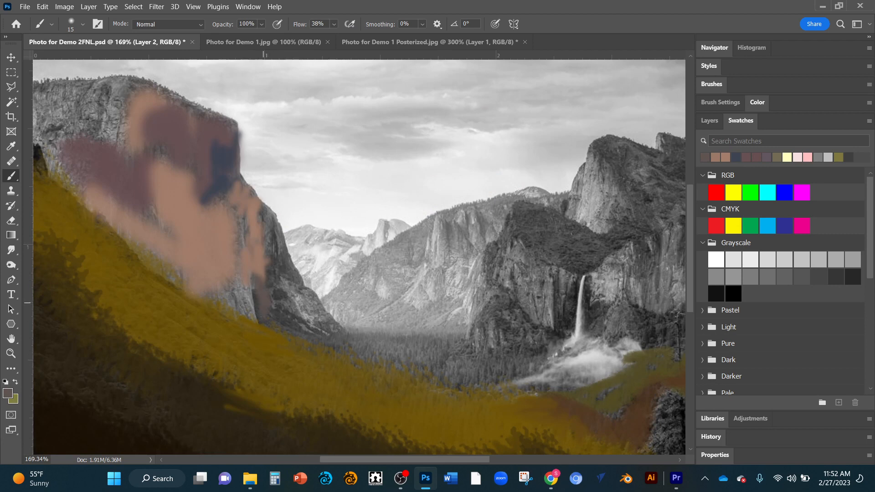
Set the brush to 34 px with 22% hardness and paint the gray-brown over the cliff's lower right slope
right_click(267, 255)
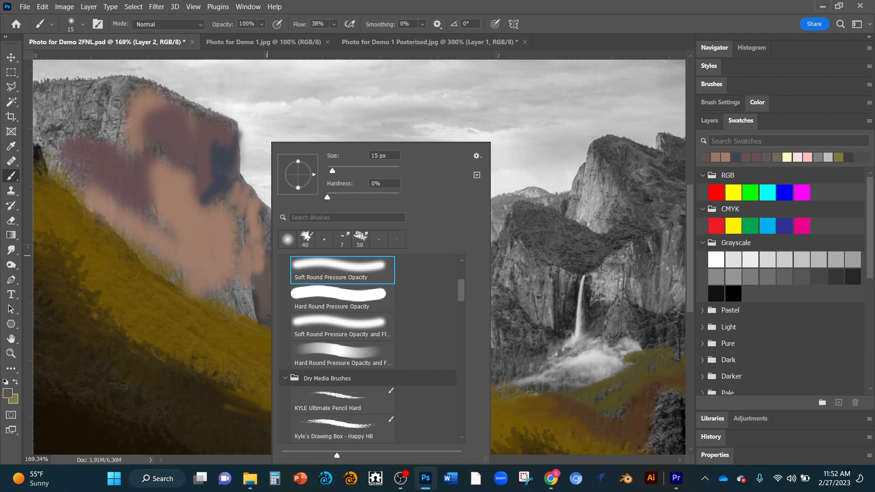
left_click_drag(332, 171, 339, 171)
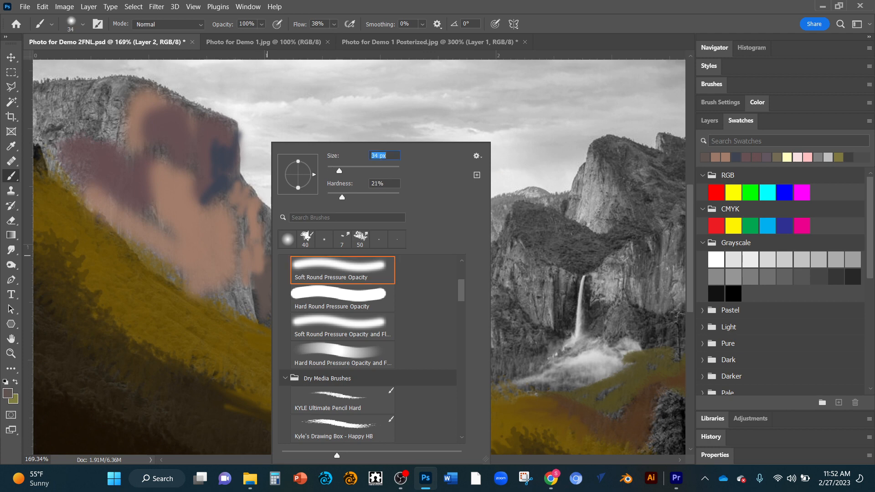
key("Tab")
key("Return")
mouse_move(266, 287)
left_mouse_down()
mouse_move(260, 239)
mouse_move(269, 233)
mouse_move(287, 280)
mouse_move(277, 297)
mouse_move(315, 330)
mouse_move(253, 292)
mouse_move(257, 219)
left_mouse_up()
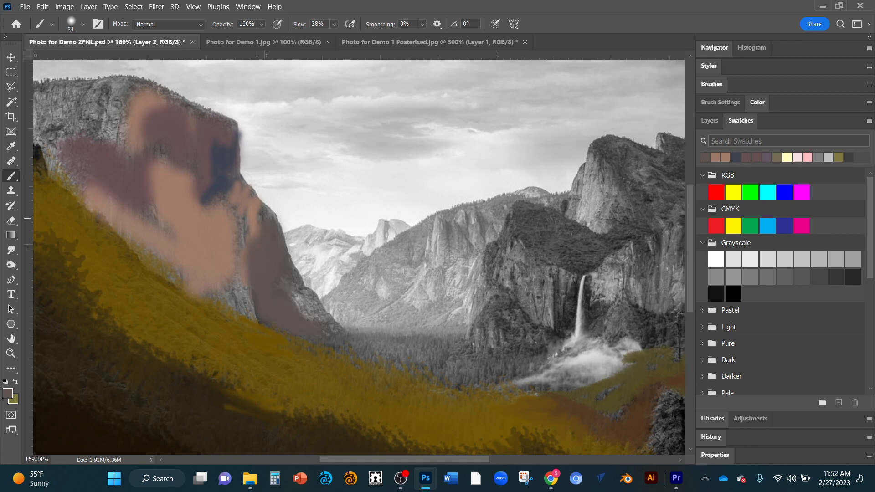
Brush gray-brown along the cliff's upper left, sample a darker gray at the cliff's base, and paint it across that upper left area
mouse_move(118, 89)
left_mouse_down()
mouse_move(63, 97)
mouse_move(80, 102)
left_mouse_up()
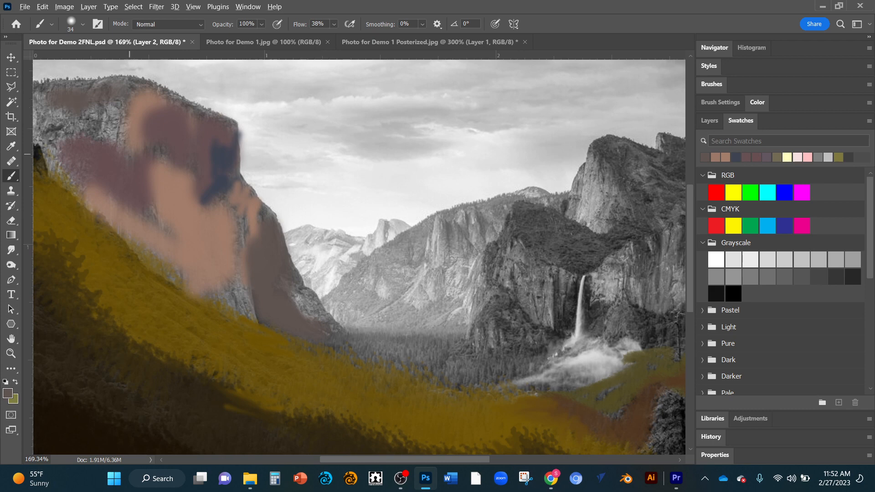
left_click(263, 320, "alt")
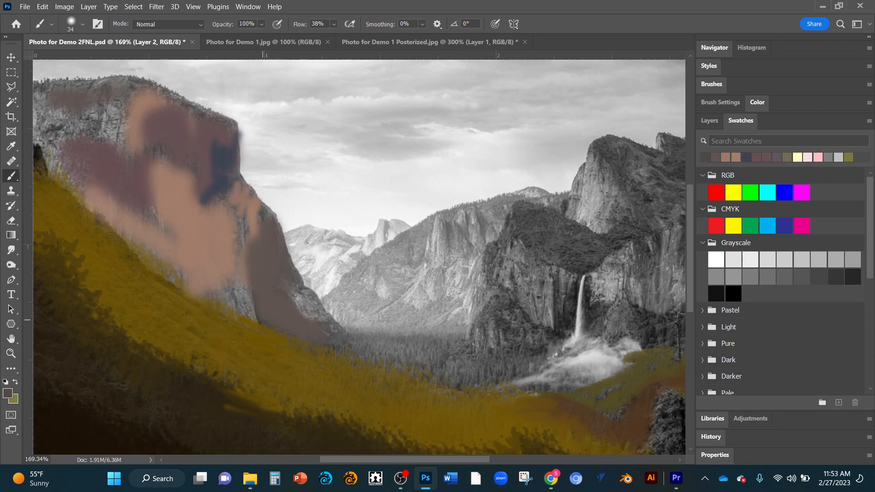
mouse_move(71, 121)
left_mouse_down()
mouse_move(56, 135)
mouse_move(50, 102)
mouse_move(42, 133)
mouse_move(35, 113)
mouse_move(47, 135)
mouse_move(61, 116)
mouse_move(64, 135)
mouse_move(97, 100)
mouse_move(100, 136)
mouse_move(94, 90)
mouse_move(52, 85)
left_mouse_up()
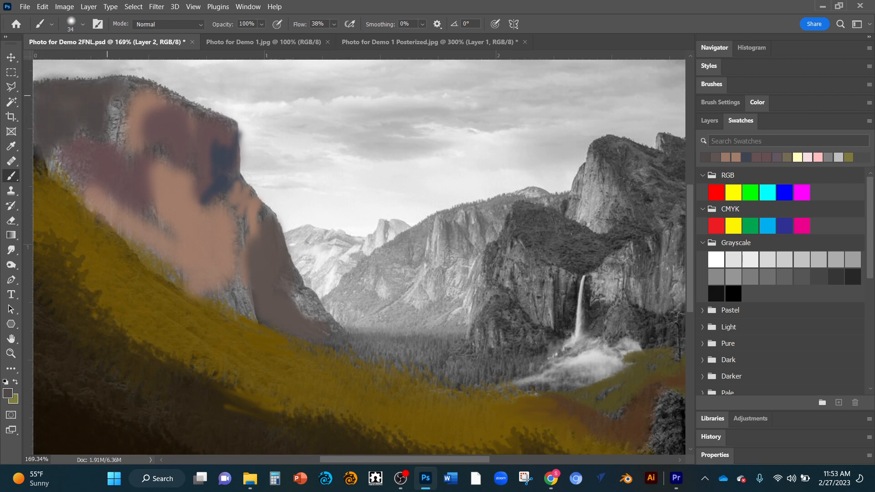
Choose the Hard Round brush at 34 px and paint the dark gray over the cliff's left face
right_click(108, 96)
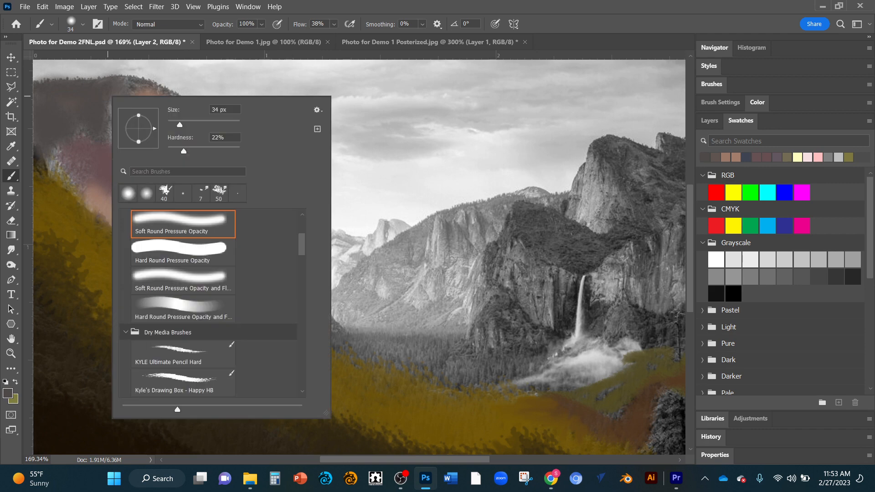
scroll(508, 255, "down", 2)
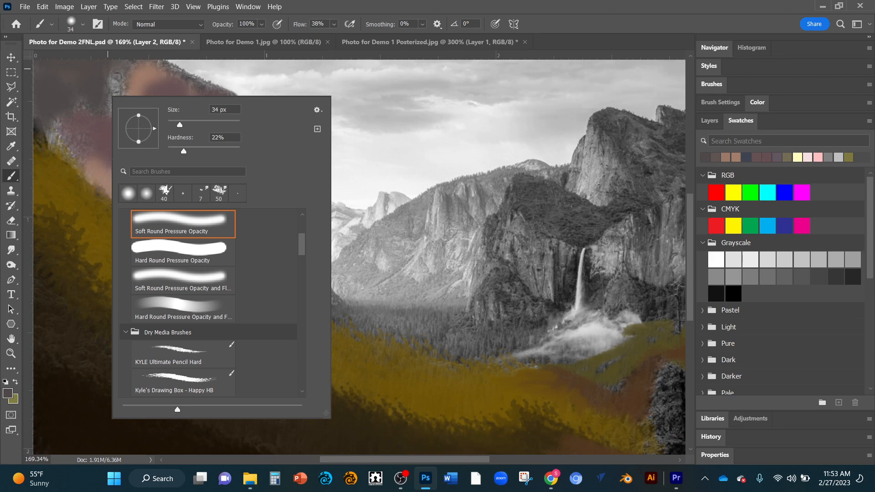
scroll(212, 300, "up", 4)
left_click(183, 268)
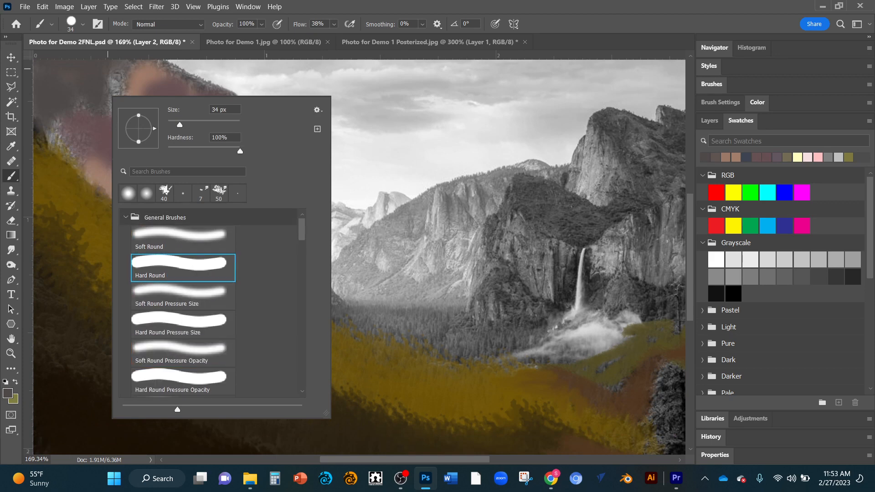
mouse_move(100, 81)
left_mouse_down()
mouse_move(80, 93)
mouse_move(103, 94)
mouse_move(102, 119)
mouse_move(54, 130)
mouse_move(61, 136)
left_mouse_up()
Switch to the Soft Round brush and extend the dark gray toward the mauve and tan areas of the cliff
right_click(93, 135)
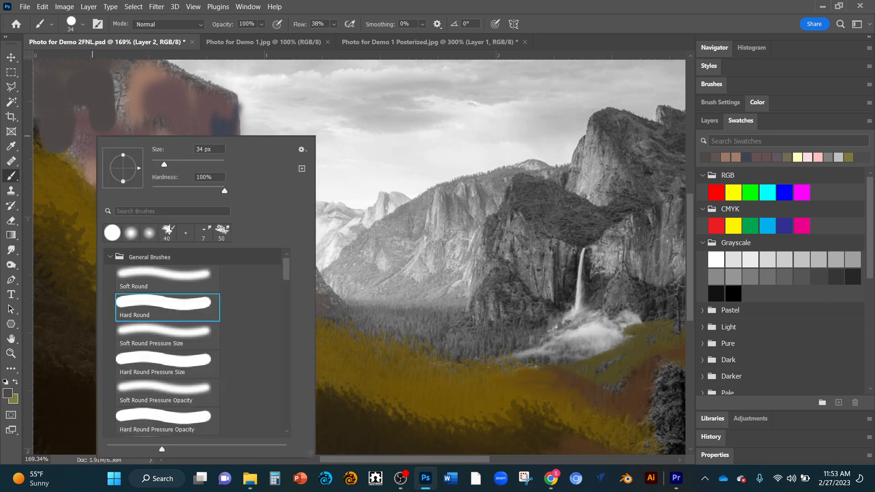
left_click(165, 279)
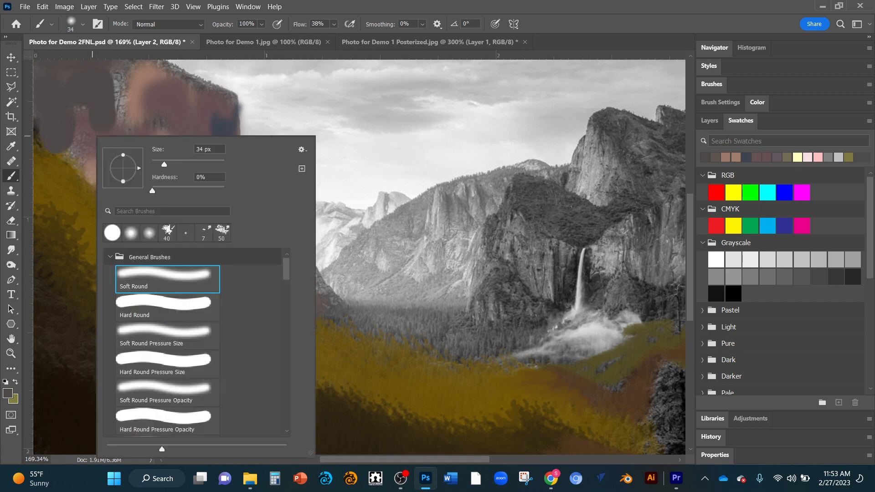
left_click_drag(84, 113, 87, 149)
left_click_drag(114, 82, 114, 89)
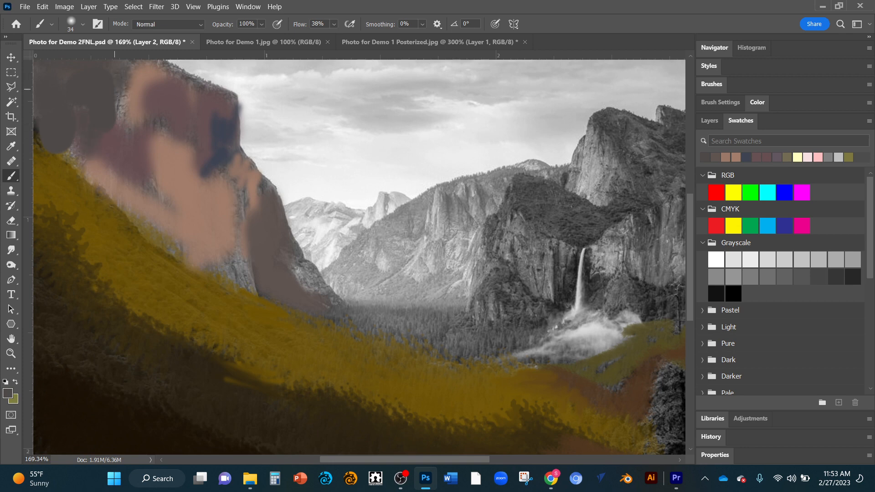
Reduce the Soft Round brush size to 12 px
scroll(218, 147, "up", 3)
right_click(148, 141)
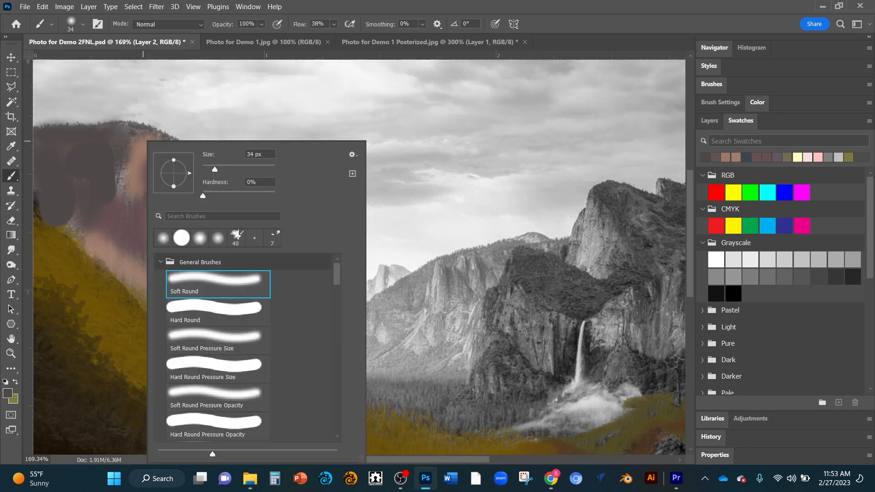
left_click_drag(215, 169, 206, 169)
key("Return")
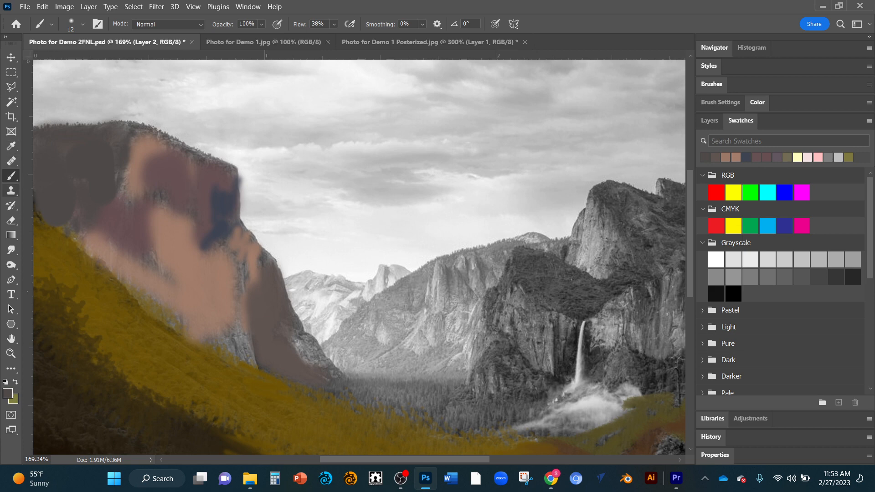
With the Mixer Brush at 39 px, blend the cliff's dark gray into the tan and the mauve into the lower tan area
right_click(11, 176)
left_click(68, 209)
right_click(121, 159)
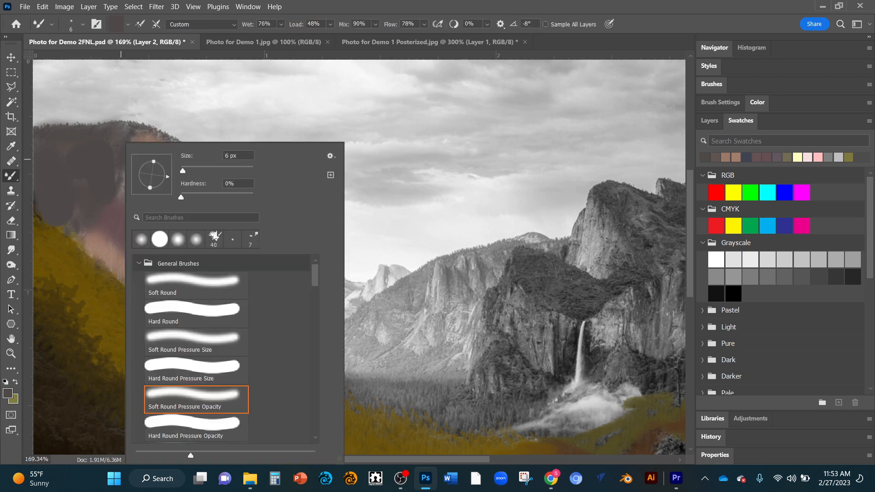
left_click_drag(183, 171, 194, 171)
mouse_move(122, 130)
left_mouse_down()
mouse_move(123, 175)
mouse_move(146, 154)
mouse_move(117, 195)
mouse_move(81, 218)
left_mouse_up()
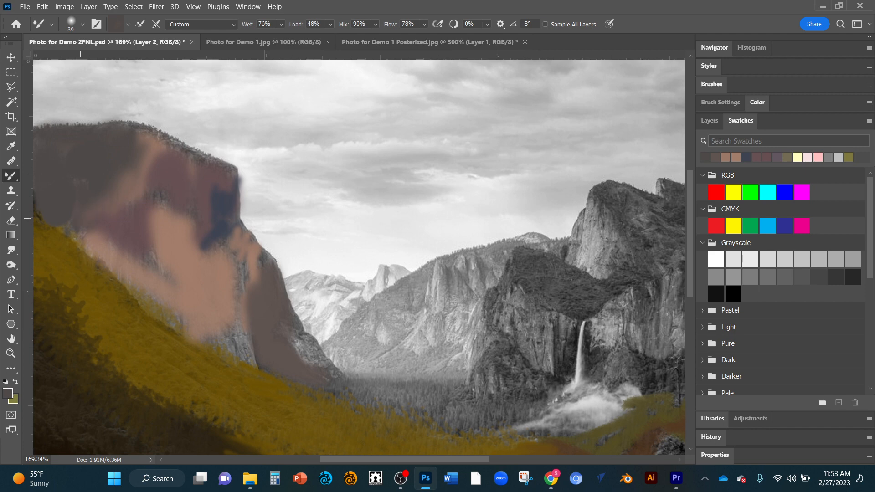
left_click_drag(118, 250, 176, 276)
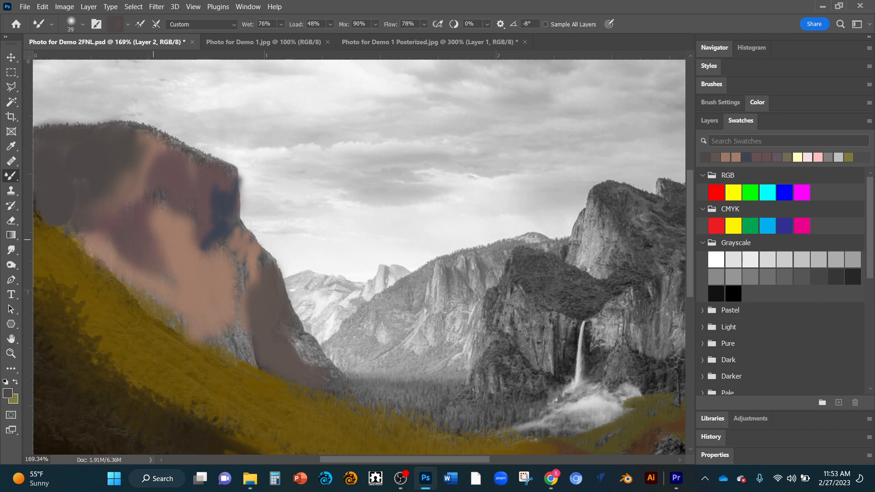
Sample the painted tan with the Mixer Brush and blend it down across the lower part of the cliff
left_click(176, 275, "alt")
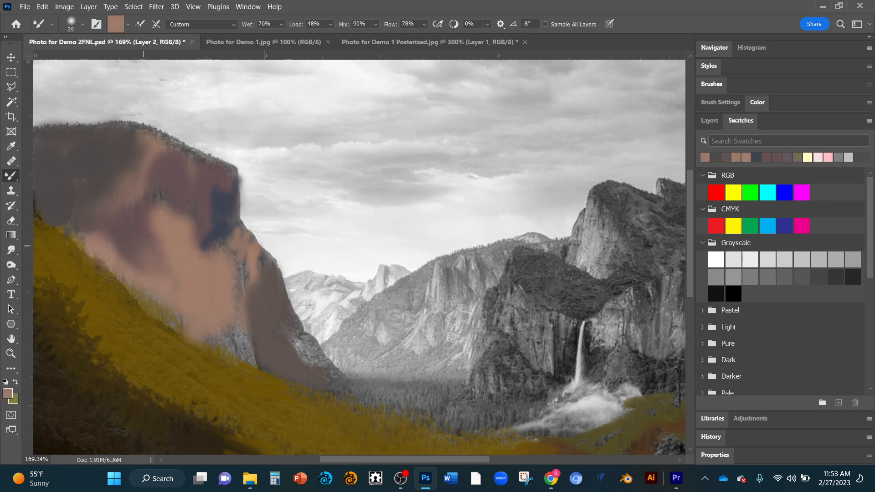
mouse_move(172, 275)
left_mouse_down()
mouse_move(196, 324)
mouse_move(220, 301)
mouse_move(234, 324)
left_mouse_up()
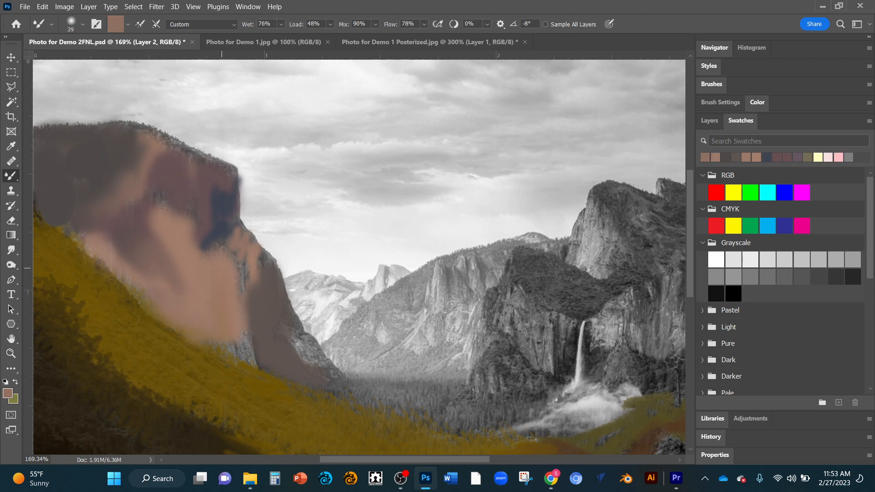
key("alt")
Sample a pale peach from Photo for Demo 1.jpg and blend it over the grayscale cliff's upper right corner
left_click(263, 42)
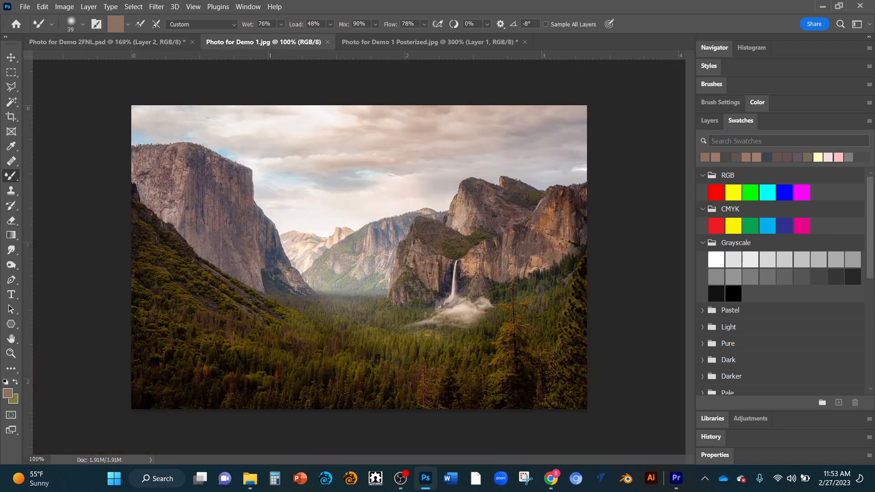
left_click(325, 211, "alt")
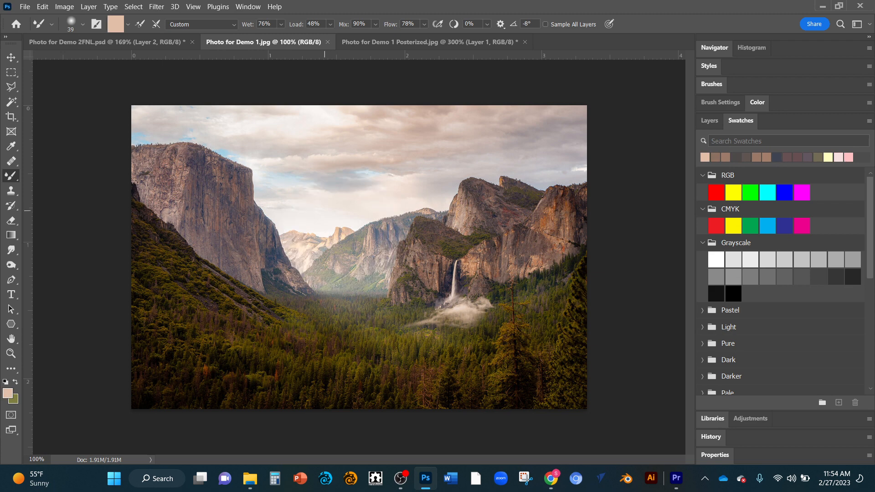
left_click(107, 42)
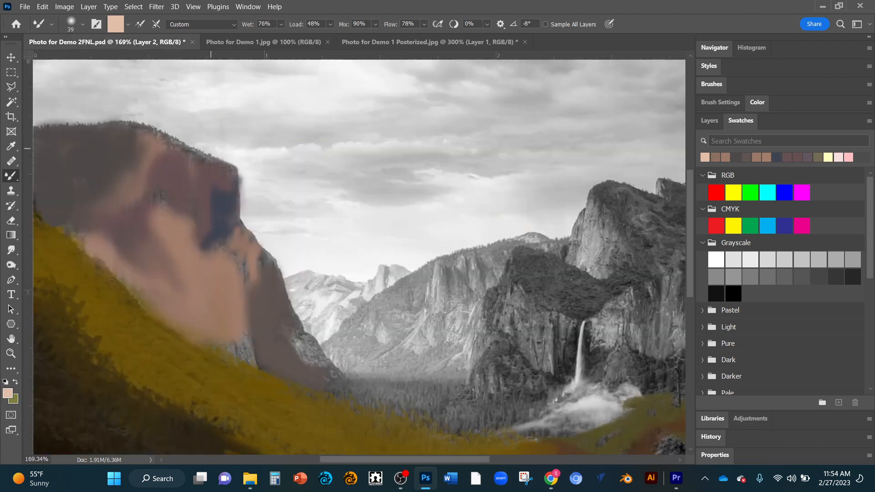
mouse_move(239, 178)
left_mouse_down()
mouse_move(228, 160)
mouse_move(244, 206)
left_mouse_up()
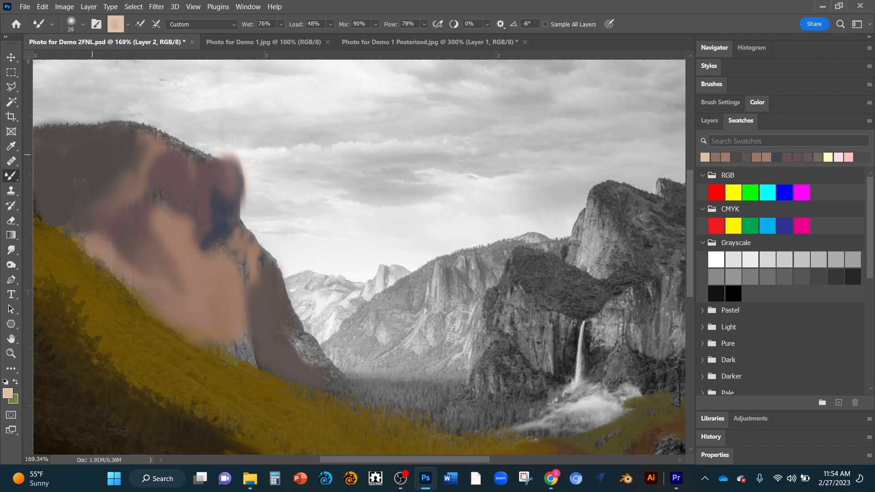
Undo the peach mixer stroke and recolor the cliff's upper right corner with the Color Replacement Tool
key("shift+b")
key("shift+b")
key("shift+b")
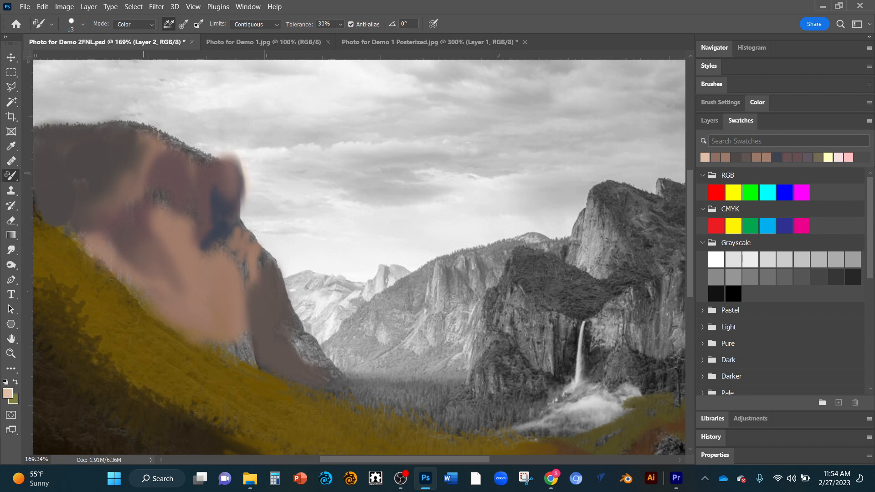
key("ctrl+z")
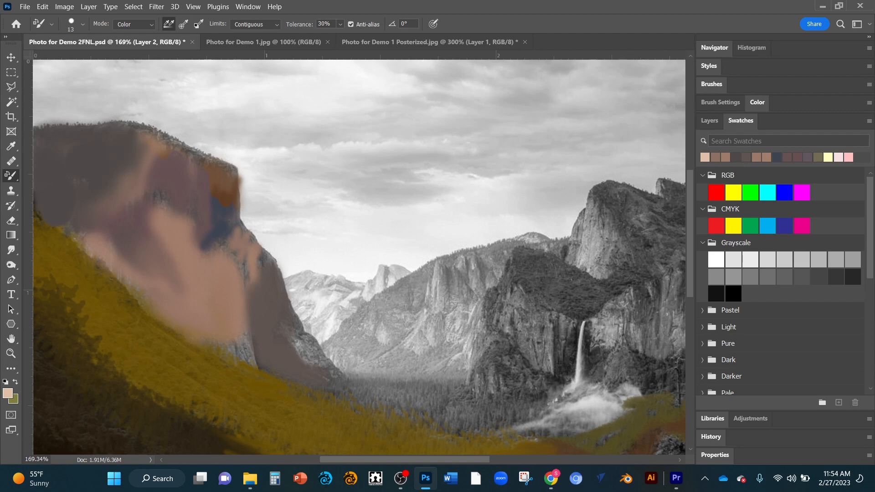
Show the painting's layer stack and review the original colors in Photo for Demo 1.jpg before returning to the painting
left_click(709, 120)
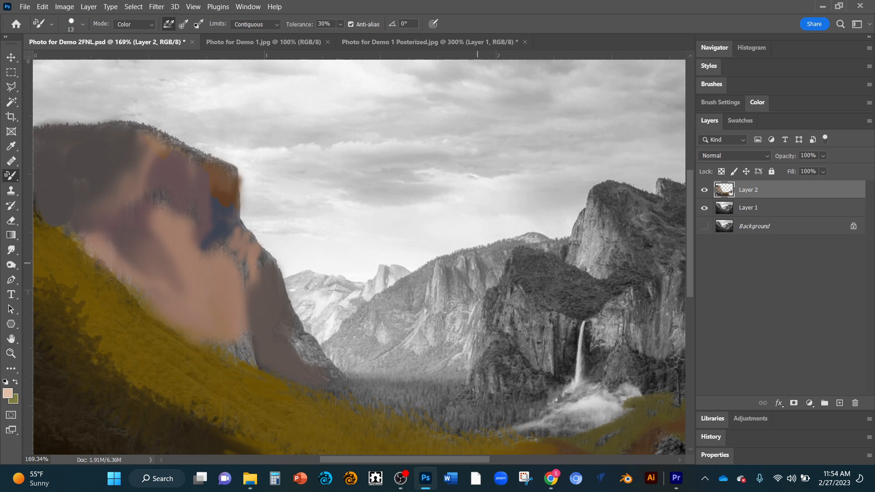
left_click(263, 42)
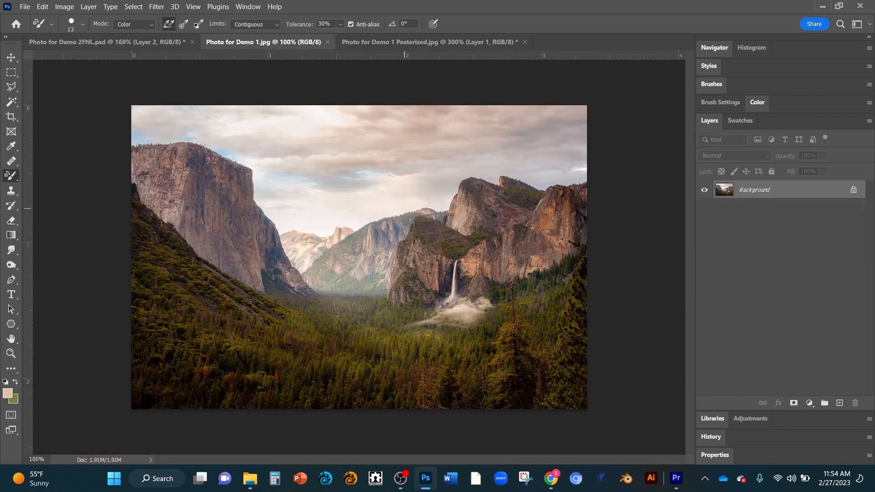
key("super")
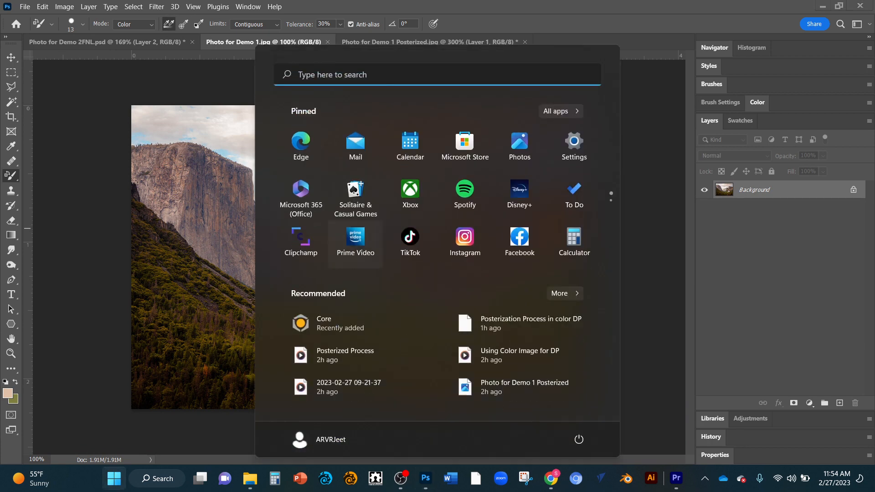
key("super")
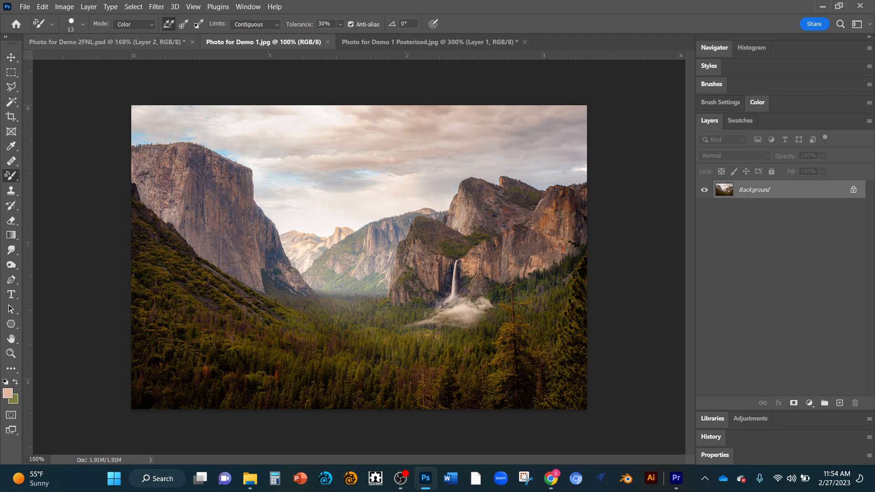
left_click(145, 41)
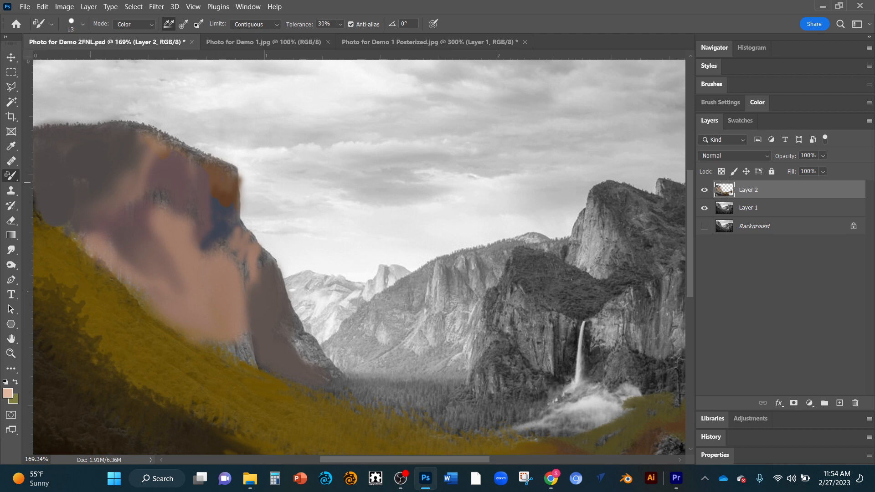
Paint pale peach along the grayscale ridge at the cliff's upper right edge with the Brush Tool
right_click(11, 176)
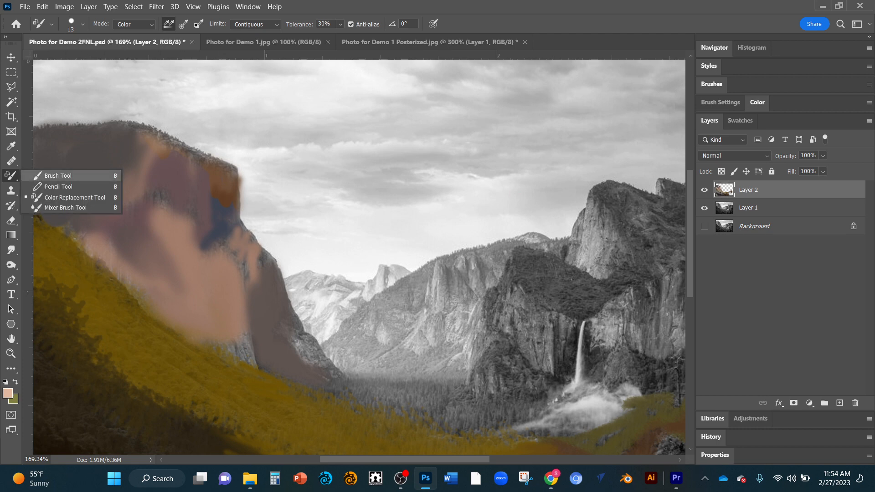
left_click(55, 175)
mouse_move(153, 132)
left_mouse_down()
mouse_move(188, 146)
mouse_move(144, 127)
left_mouse_up()
Set the Mixer Brush to 4 px and blend the lower edge of the peach ridge into the cliff face
right_click(11, 176)
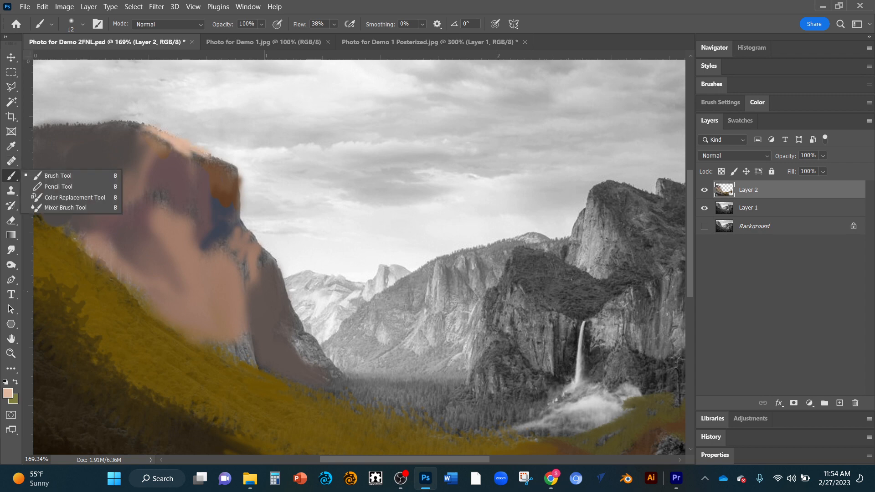
left_click(50, 209)
right_click(143, 132)
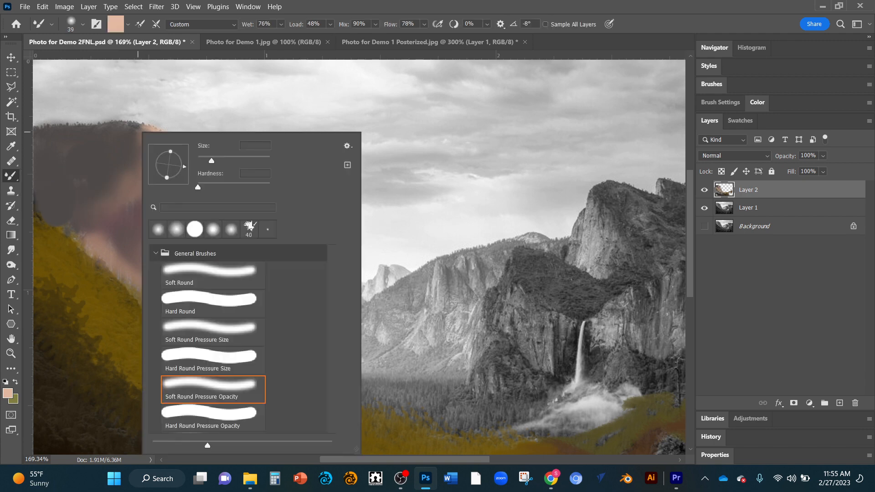
left_click_drag(211, 161, 200, 160)
key("Return")
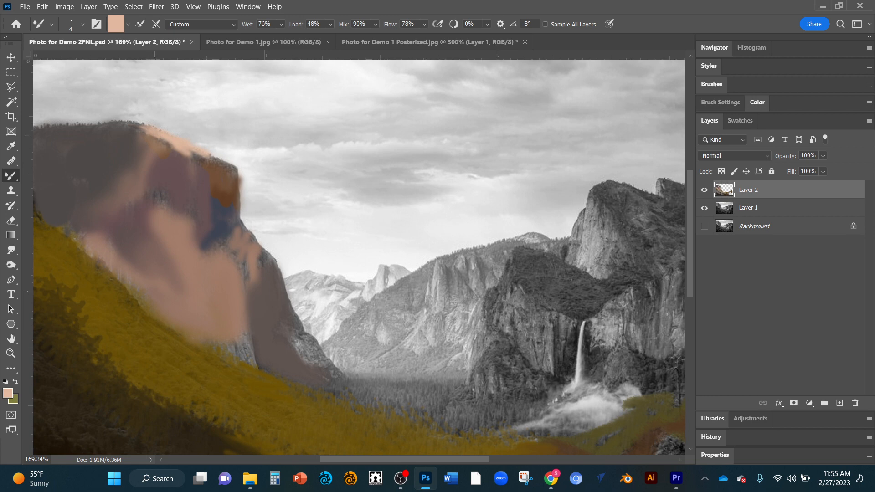
left_click_drag(167, 147, 156, 143)
Enlarge the Mixer Brush to 14 px and blend peach along the ridge, the purple face and the cliff's right shoulder
right_click(163, 145)
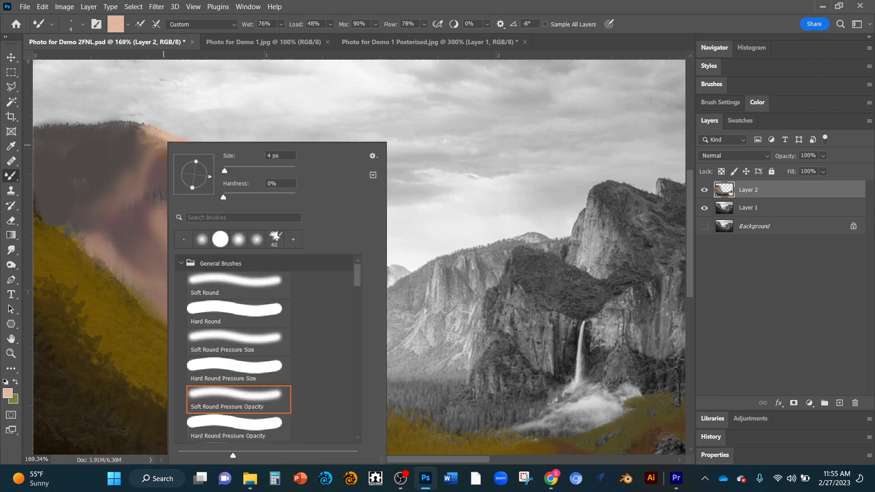
left_click_drag(224, 171, 228, 171)
key("Return")
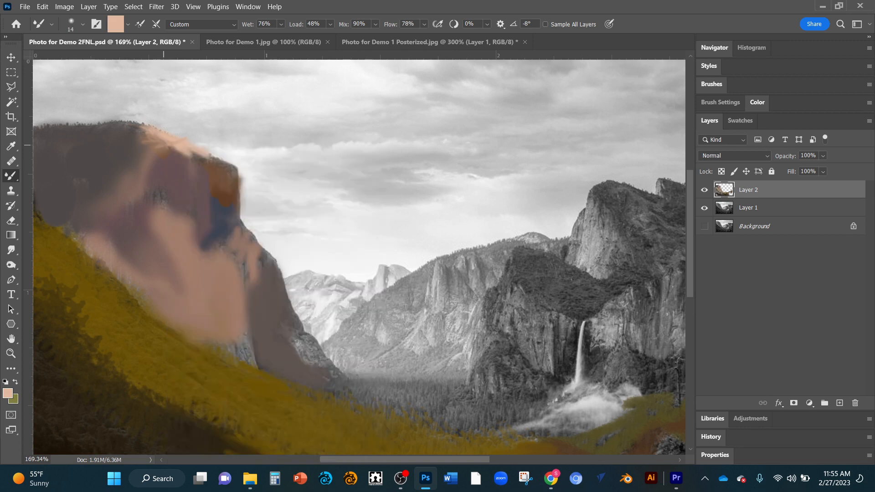
mouse_move(168, 145)
left_mouse_down()
mouse_move(154, 141)
mouse_move(232, 167)
mouse_move(233, 185)
mouse_move(220, 170)
left_mouse_up()
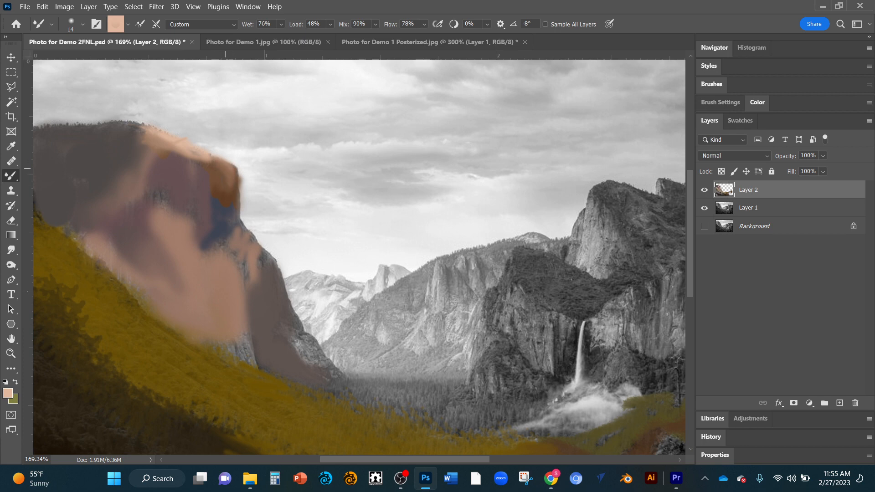
left_click_drag(174, 188, 147, 194)
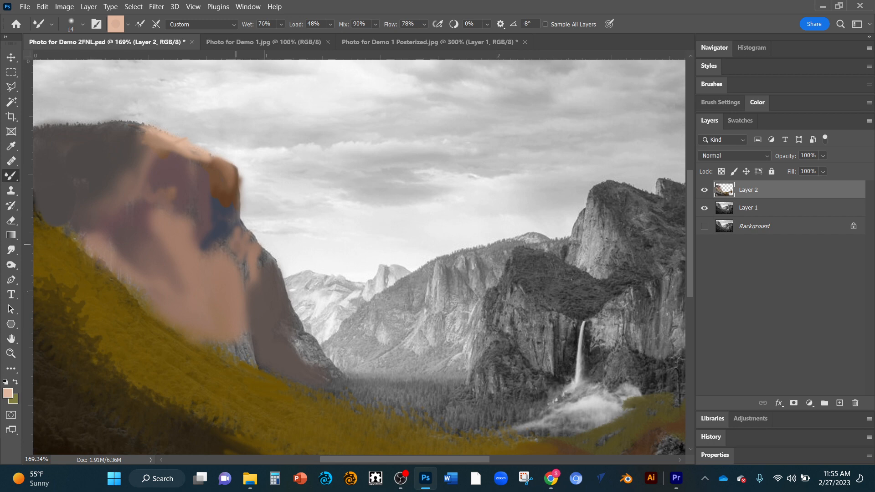
mouse_move(238, 257)
left_mouse_down()
mouse_move(246, 276)
mouse_move(267, 254)
left_mouse_up()
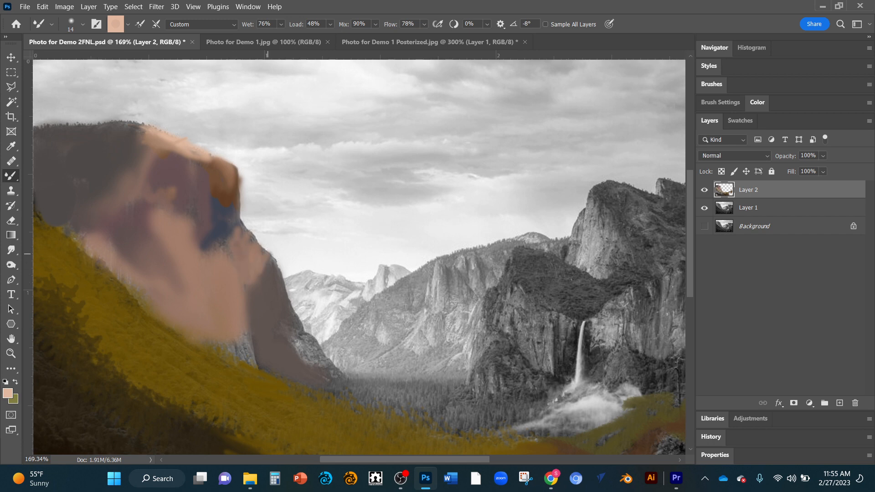
Blend sampled gray-brown streaks down the cliff's right slope and sampled tan down to the foot of the cliff face
right_click(11, 176)
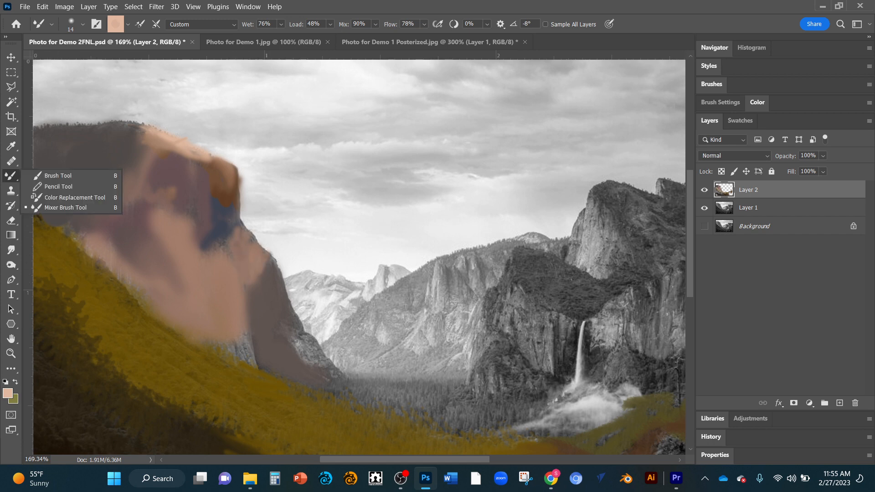
left_click(60, 208)
mouse_move(261, 265)
left_mouse_down()
mouse_move(272, 295)
mouse_move(263, 265)
mouse_move(273, 286)
mouse_move(244, 275)
mouse_move(261, 298)
left_mouse_up()
left_click(262, 305, "alt")
left_click_drag(250, 249, 277, 302)
mouse_move(261, 243)
left_mouse_down()
mouse_move(282, 303)
mouse_move(269, 308)
mouse_move(252, 265)
left_mouse_up()
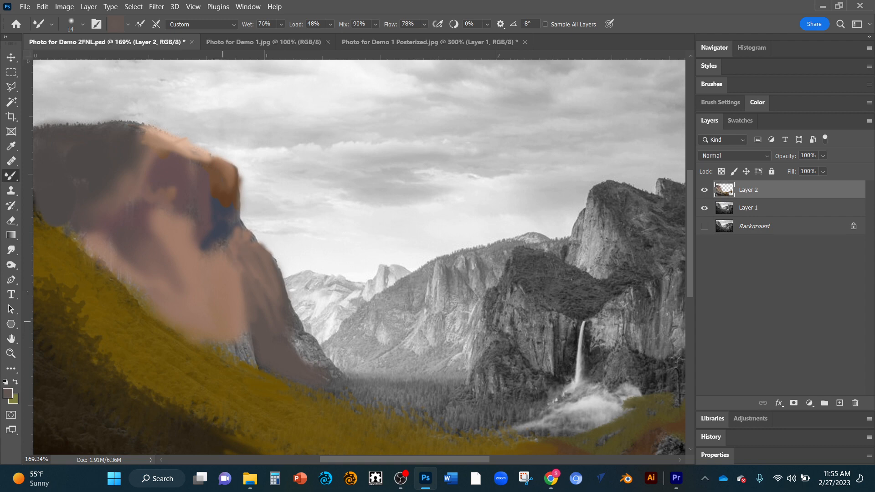
left_click(223, 322, "alt")
left_click_drag(234, 329, 247, 363)
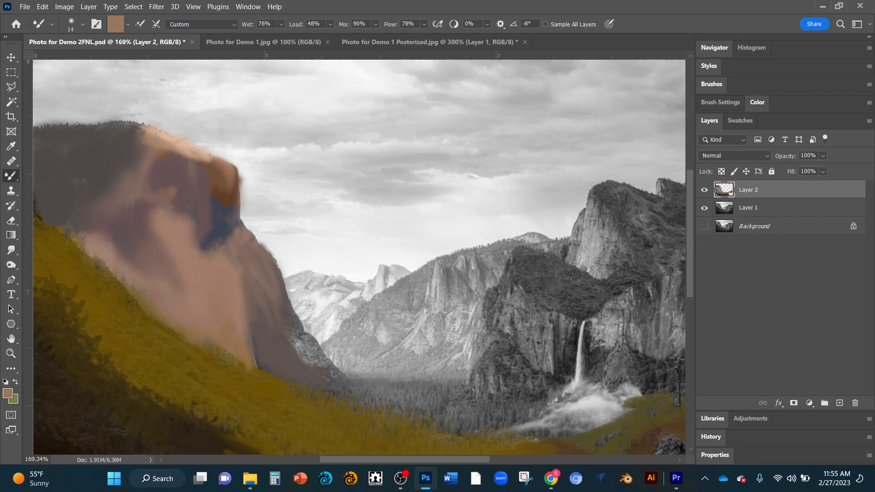
Hide Layer 1, blend the border between the tan cliff and the meadow with the Mixer Brush, and show Layer 1 again
left_click(705, 208)
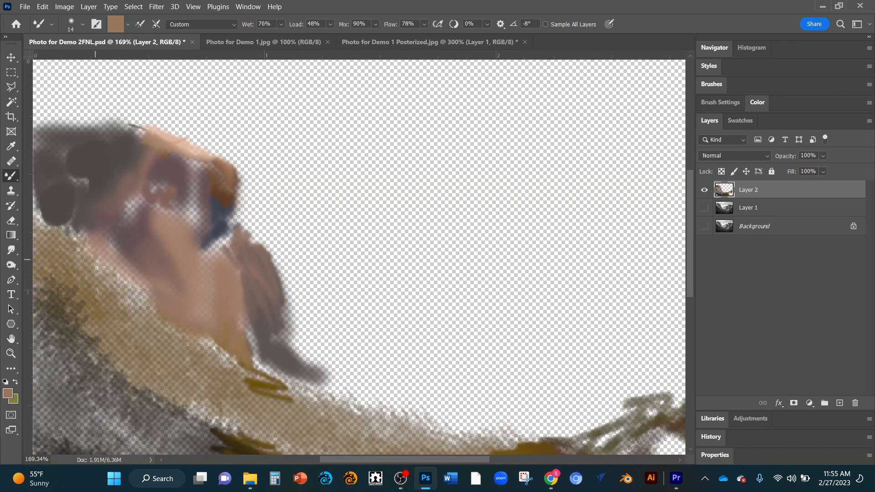
mouse_move(132, 292)
left_mouse_down()
mouse_move(157, 321)
mouse_move(222, 354)
left_mouse_up()
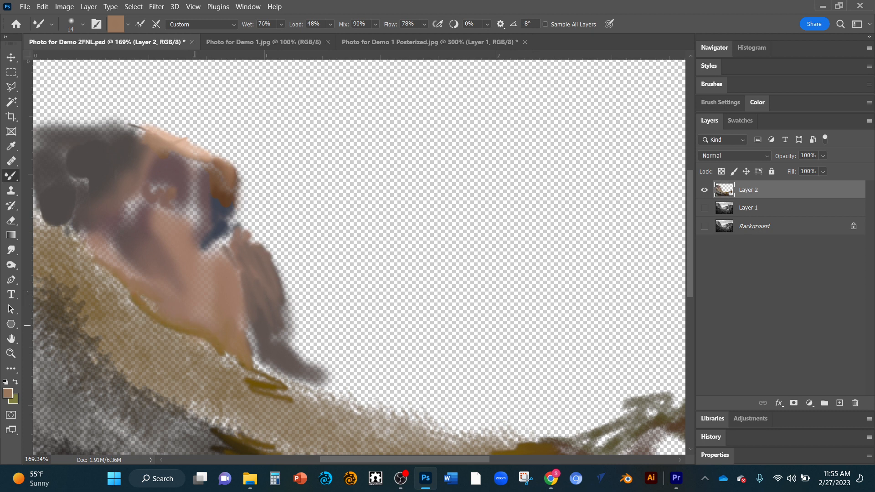
mouse_move(124, 280)
left_mouse_down()
mouse_move(101, 264)
mouse_move(125, 298)
mouse_move(96, 259)
left_mouse_up()
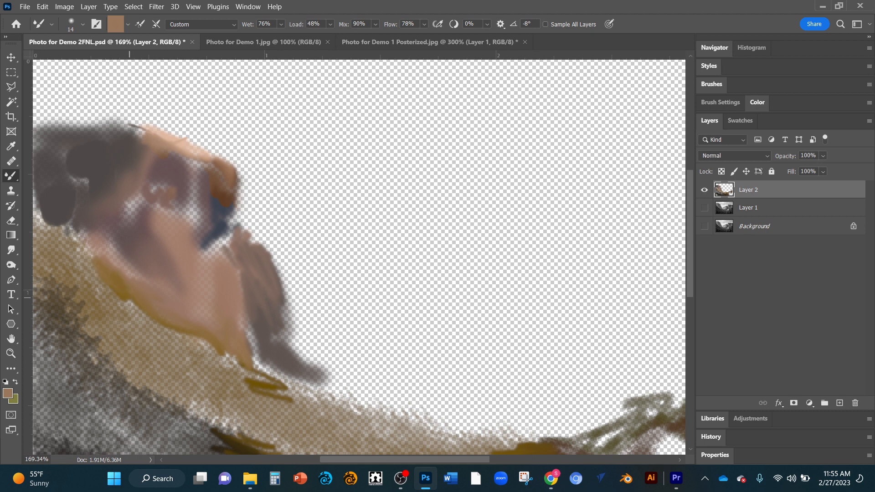
left_click(221, 228, "alt")
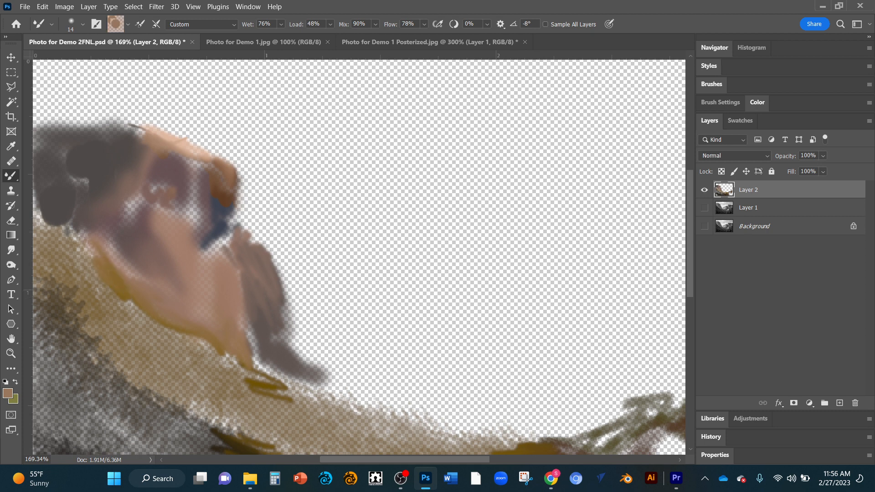
left_click(704, 208)
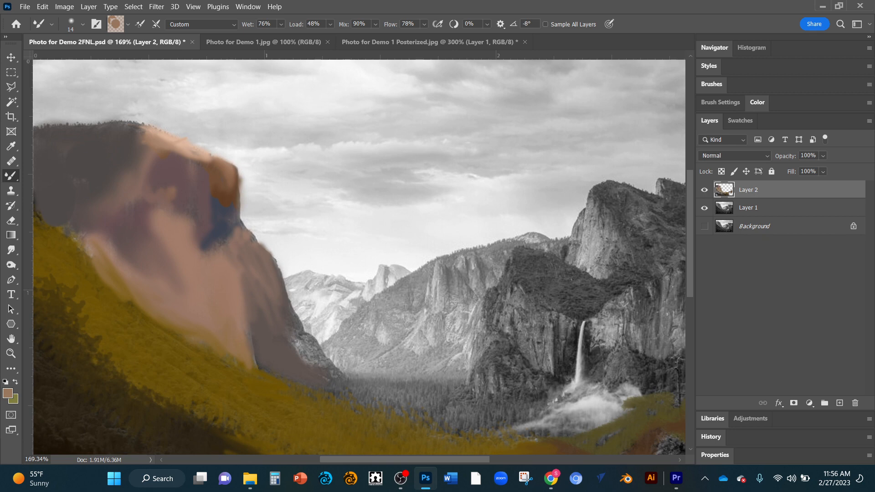
left_click(870, 120)
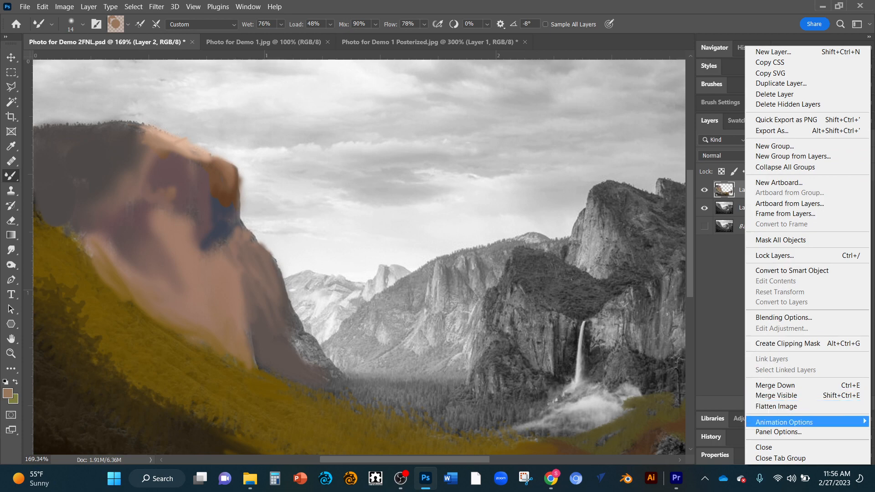
key("Escape")
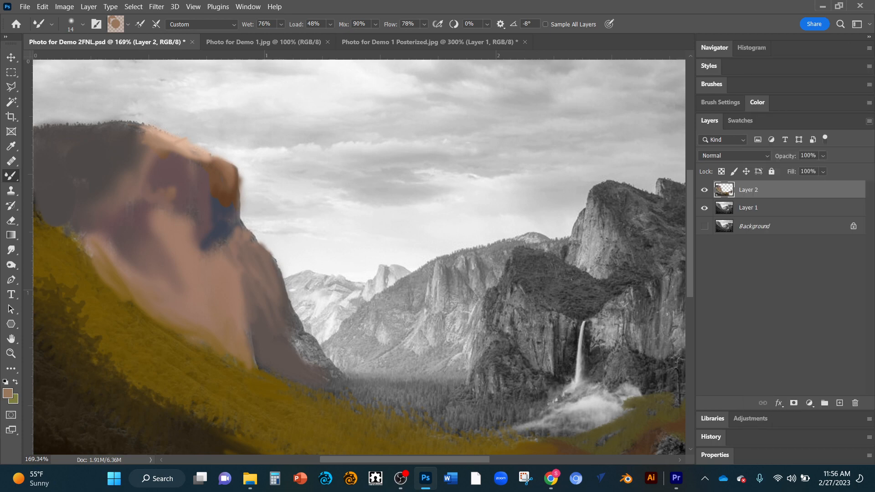
left_click(869, 121)
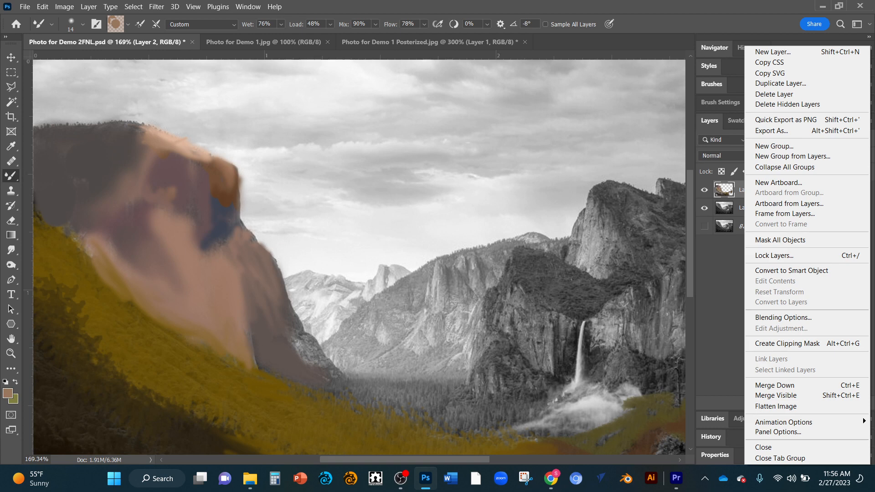
key("Escape")
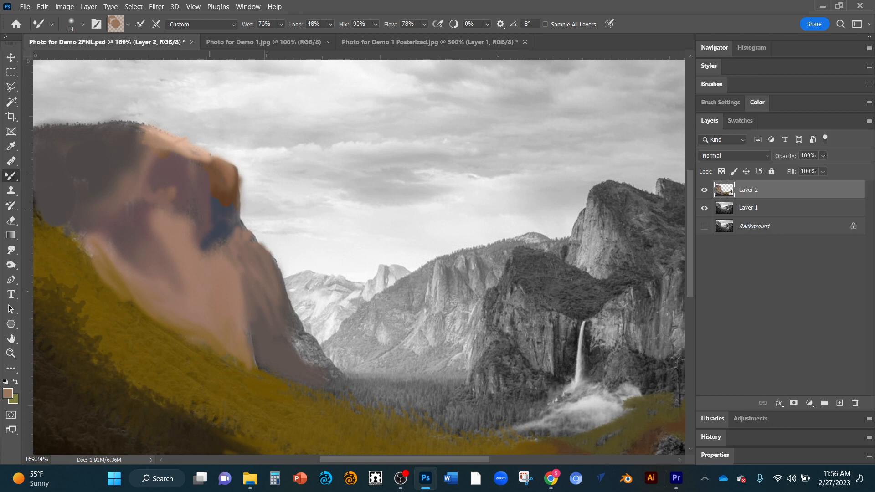
Sample a muted blue-purple around the cliff's blue patch, blend it over the patch's left side, and review the recently used swatches
left_click(209, 205, "alt")
left_click(219, 210, "alt")
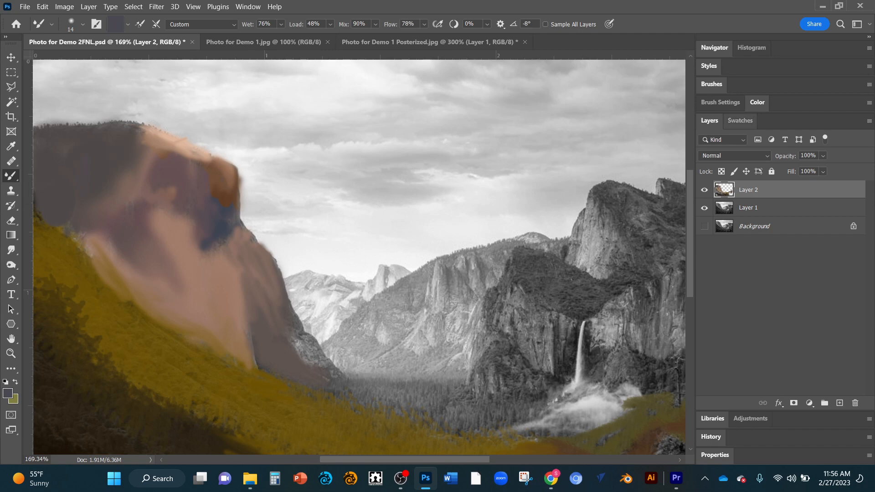
left_click(740, 121)
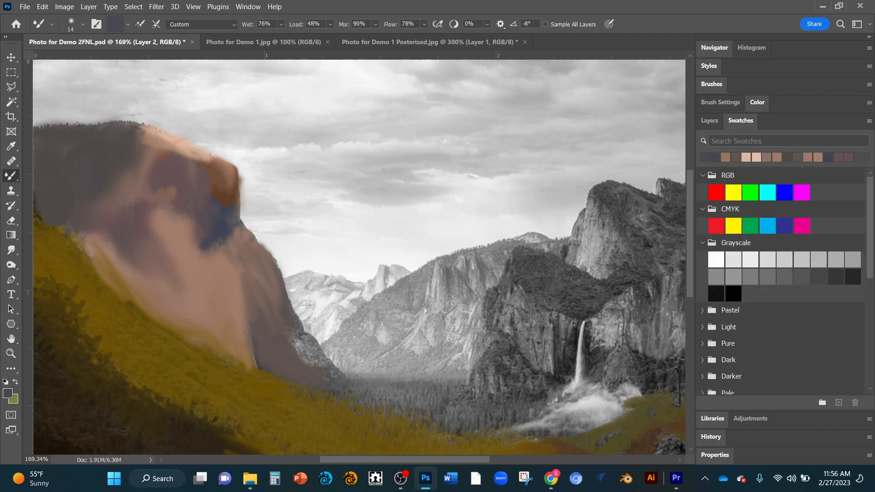
left_click(788, 157)
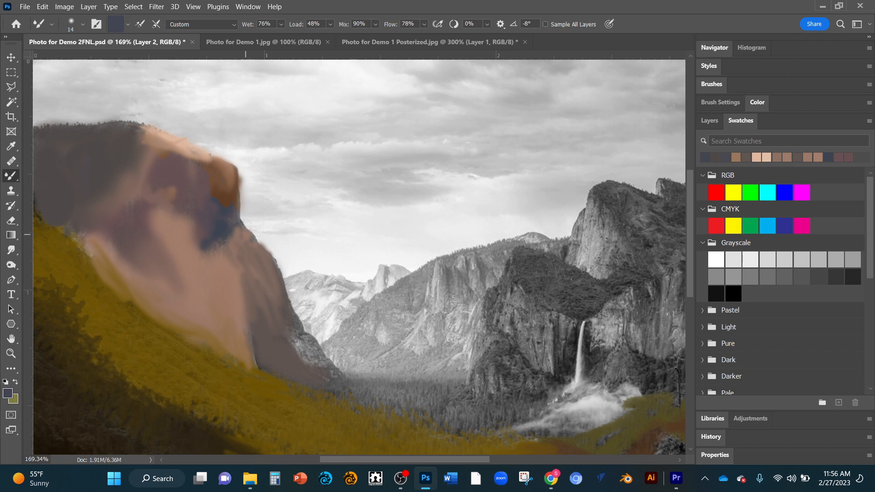
left_click(230, 212, "alt")
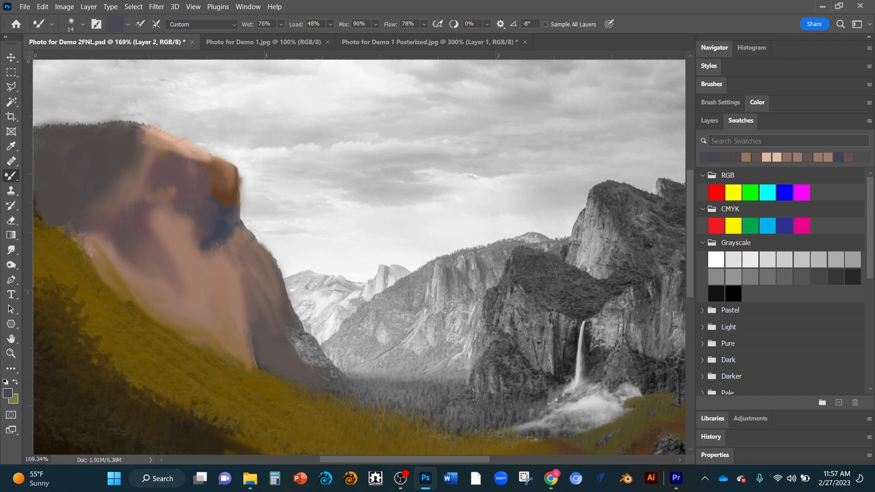
left_click(710, 120)
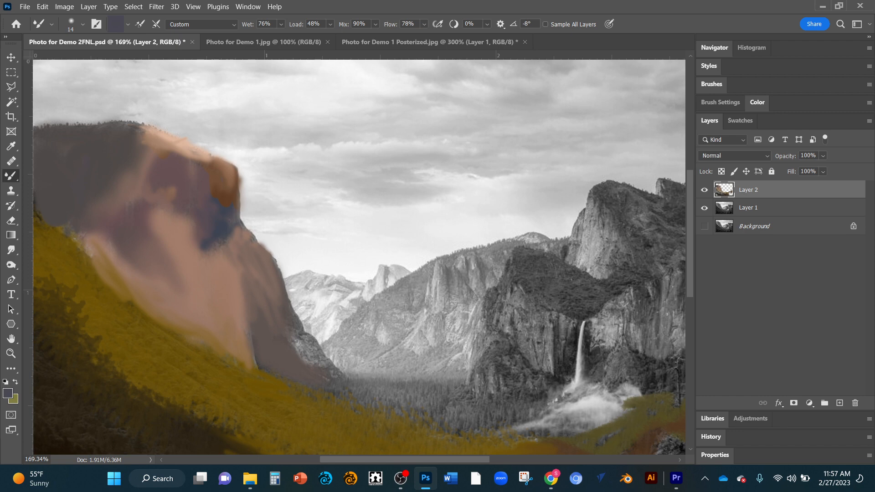
Hide Layer 1 and blend the dark gray upper left part of the cliff down to the meadow with the Mixer Brush
left_click(704, 208)
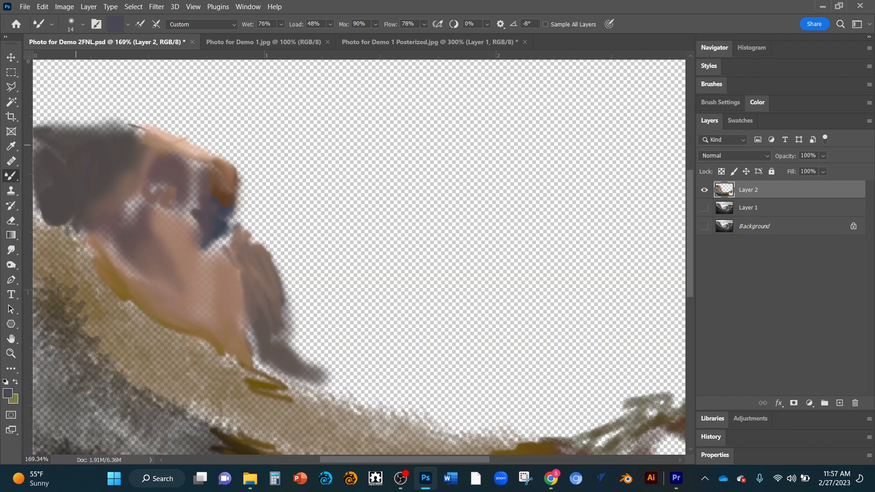
mouse_move(136, 135)
left_mouse_down()
mouse_move(47, 132)
mouse_move(34, 155)
left_mouse_up()
mouse_move(42, 188)
left_mouse_down()
mouse_move(37, 218)
mouse_move(87, 246)
mouse_move(71, 243)
left_mouse_up()
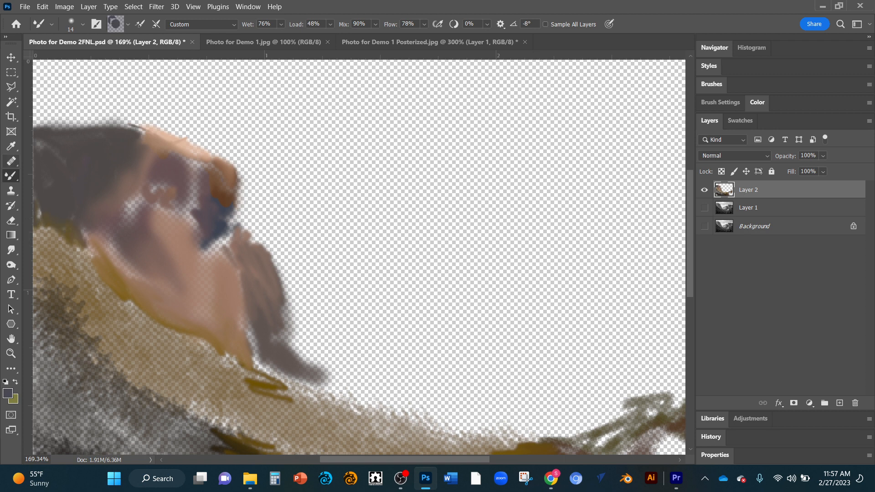
Paint dark blue shadow accents on the lower left part of the cliff with the Brush Tool
right_click(11, 176)
left_click(58, 175)
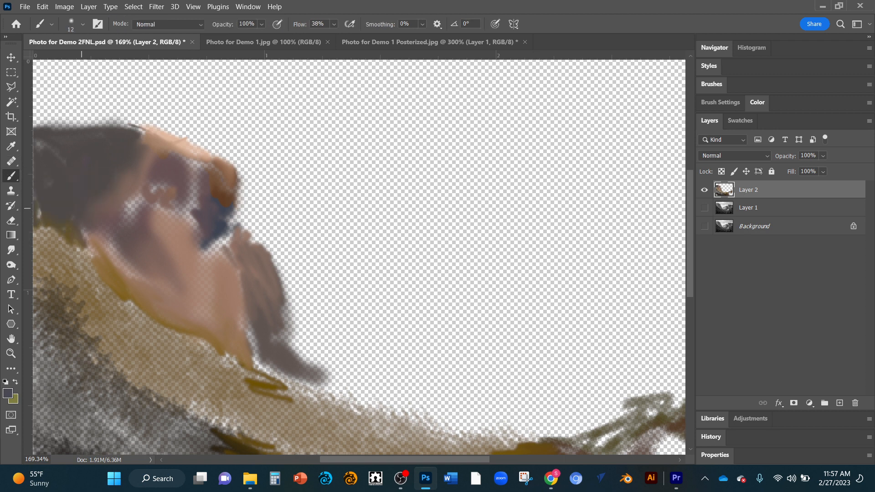
mouse_move(84, 248)
left_mouse_down()
mouse_move(84, 229)
mouse_move(93, 252)
mouse_move(93, 232)
left_mouse_up()
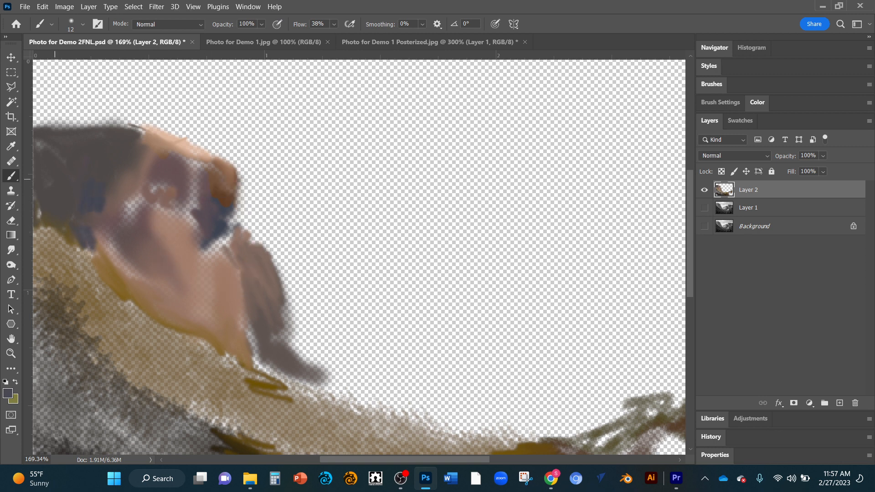
Smooth the cliff's lower left edge with the Mixer Brush, and blend a sampled tan along its border with the meadow
right_click(12, 176)
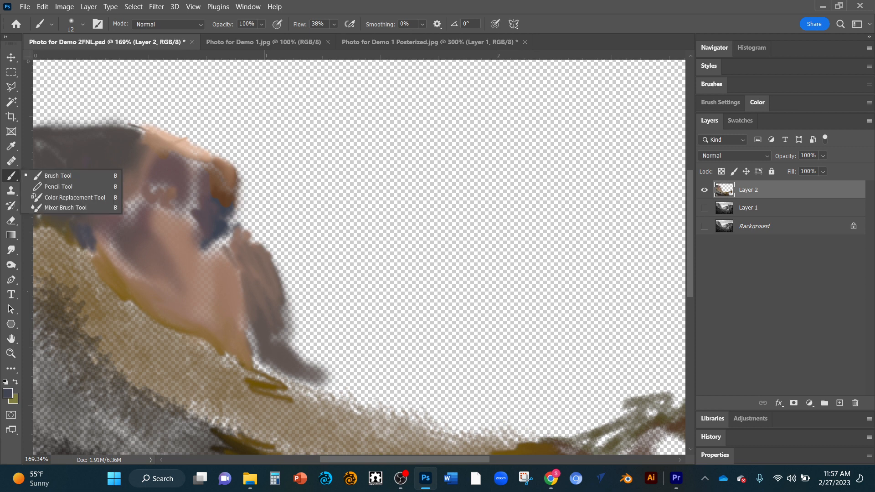
left_click(68, 207)
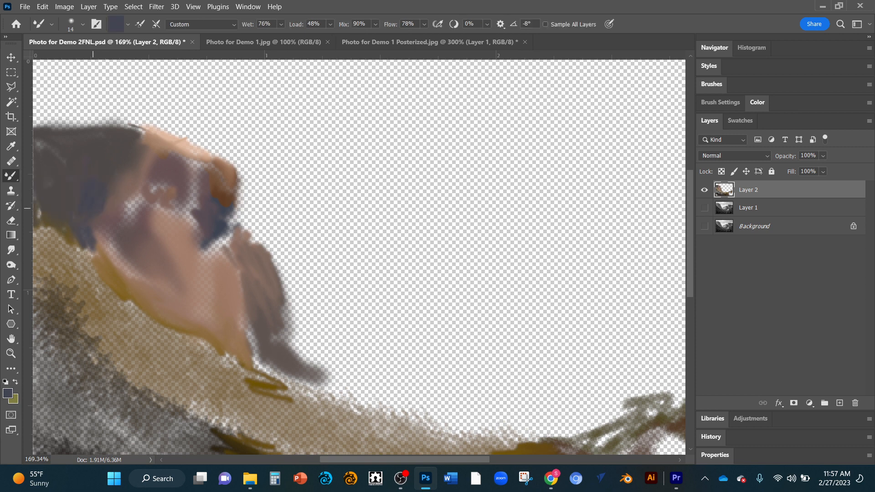
left_click_drag(39, 209, 37, 225)
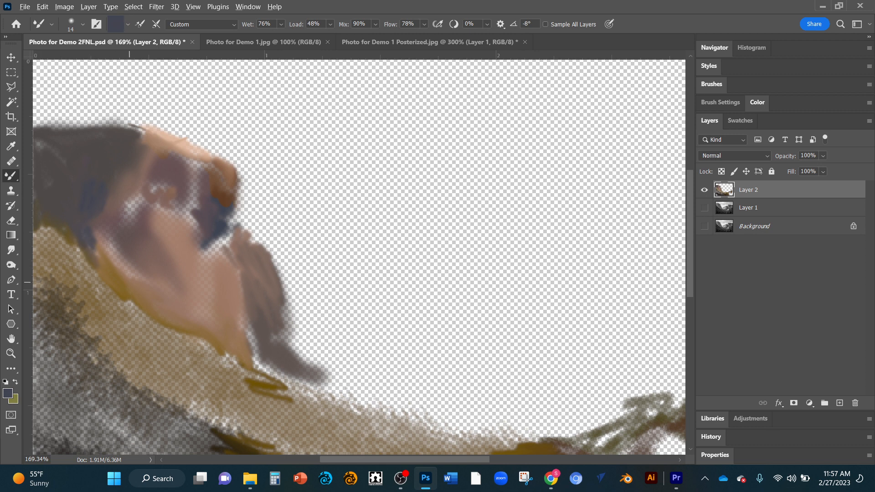
left_click(112, 273, "alt")
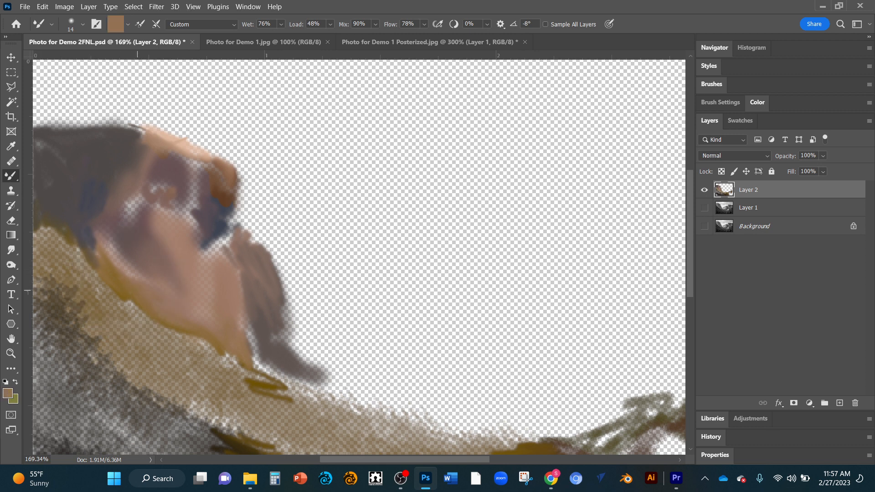
left_click_drag(103, 247, 123, 269)
Set the Mixer Brush's Wet value to 91% and its Mix value to 16%
left_click(281, 24)
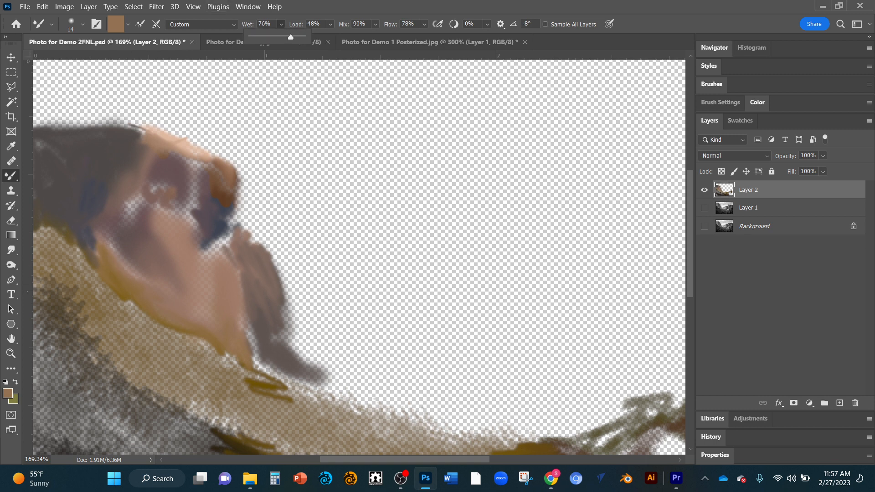
left_click_drag(291, 37, 299, 37)
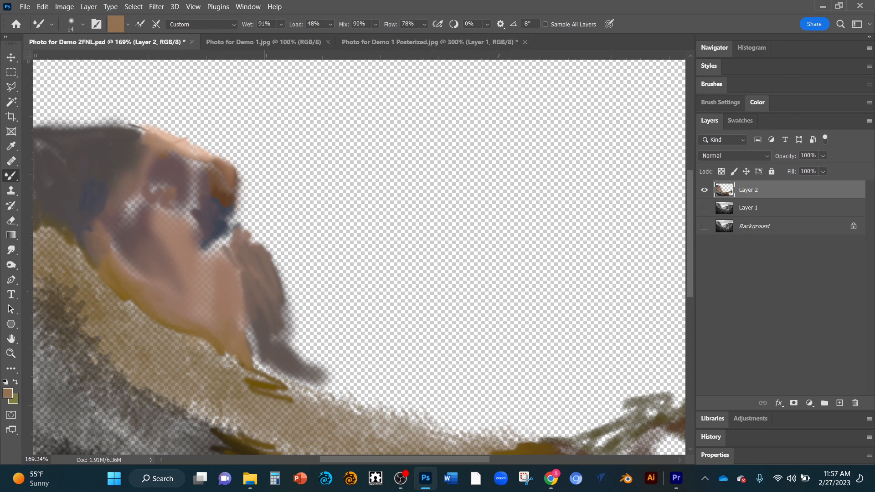
left_click(375, 24)
left_click_drag(387, 37, 348, 37)
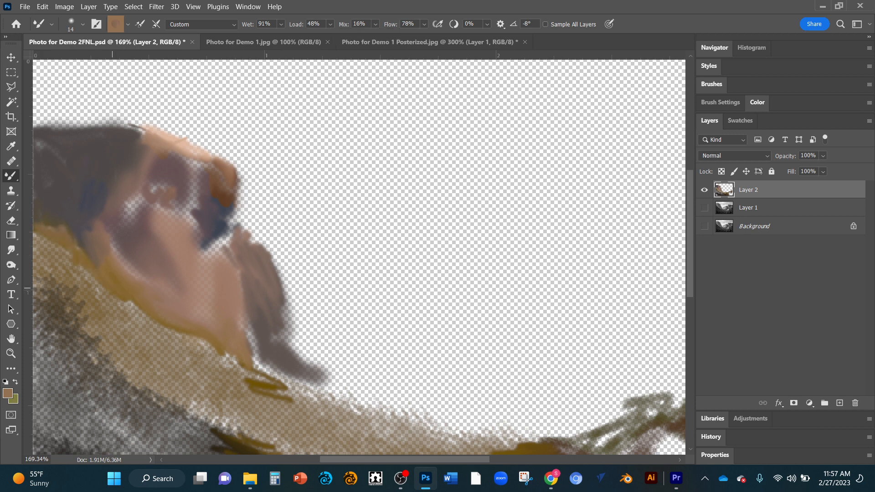
Sample a reddish brown from the upper cliff and paint over the transparent gaps around its purple patch with the Mixer Brush
left_click(133, 180, "alt")
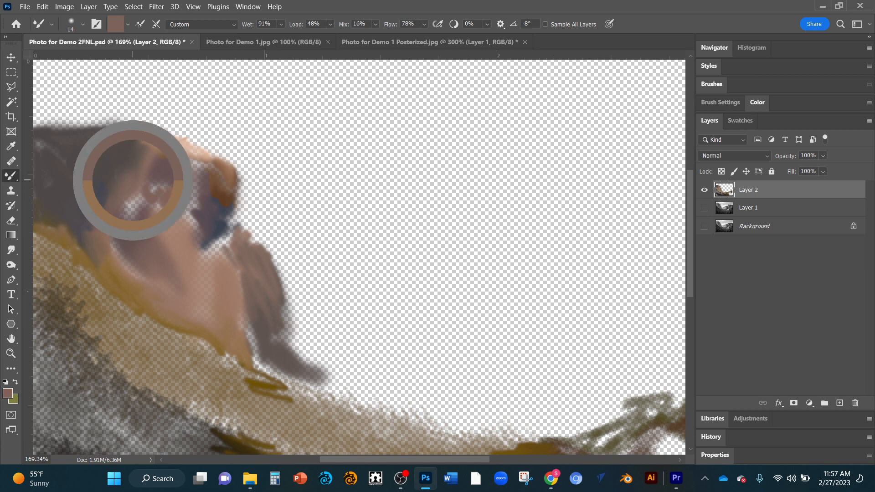
left_click_drag(131, 212, 137, 196)
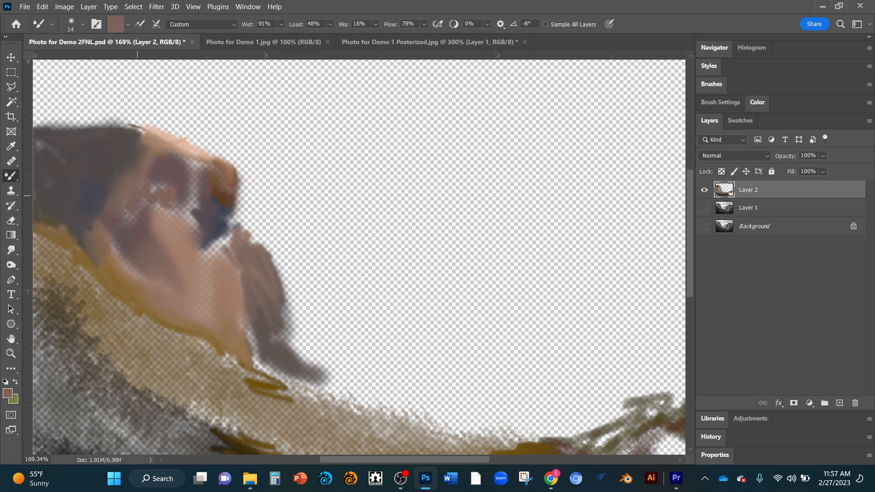
mouse_move(144, 132)
left_mouse_down()
mouse_move(204, 164)
mouse_move(196, 195)
mouse_move(193, 161)
mouse_move(203, 161)
mouse_move(191, 209)
mouse_move(166, 208)
mouse_move(191, 223)
left_mouse_up()
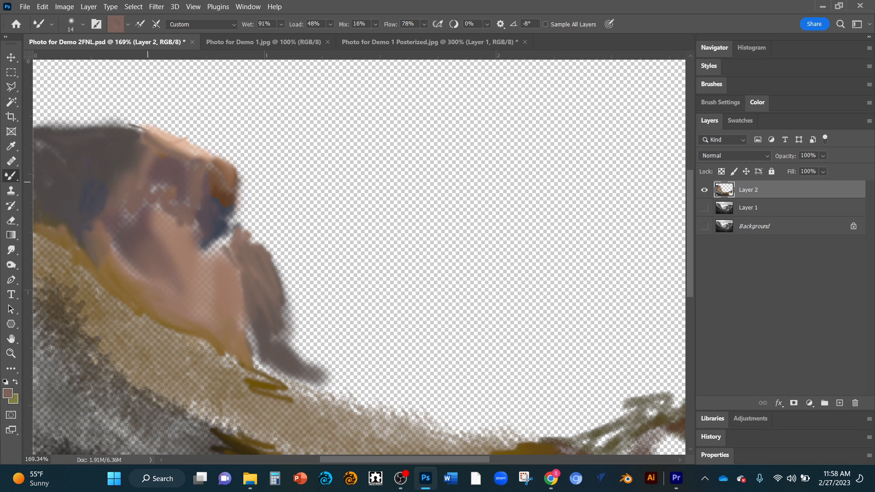
mouse_move(158, 185)
left_mouse_down()
mouse_move(135, 216)
mouse_move(130, 197)
left_mouse_up()
Fill the edges of the cliff's blue shadow with sampled dark blue, and blend a sampled pinkish tan into the gaps below the purple patch
left_click(226, 227, "alt")
mouse_move(227, 227)
left_mouse_down()
mouse_move(213, 246)
mouse_move(233, 218)
mouse_move(219, 237)
left_mouse_up()
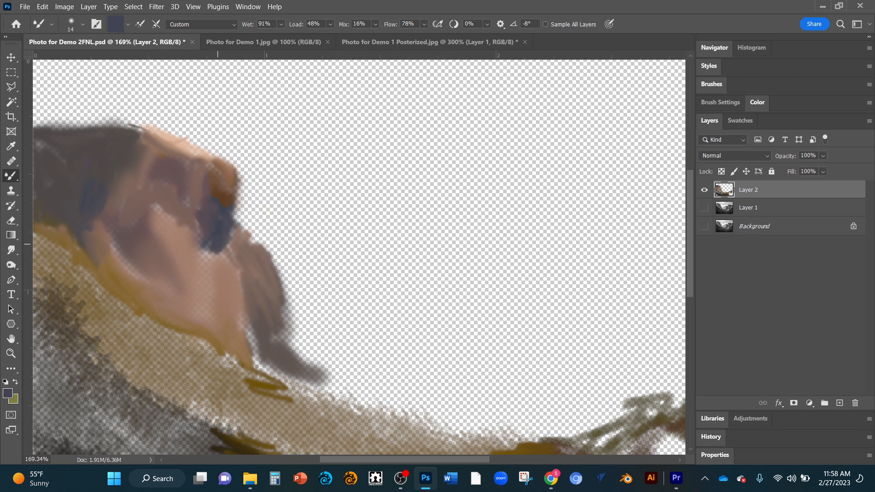
left_click(174, 224, "alt")
left_click_drag(154, 201, 164, 213)
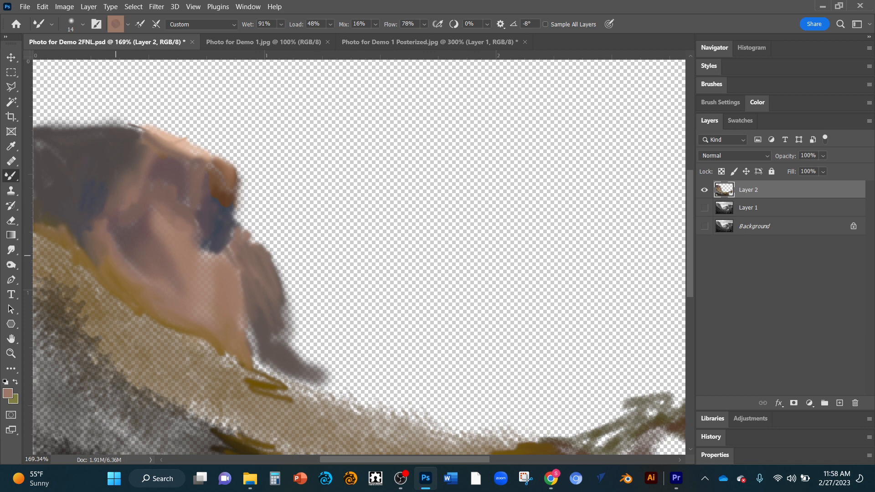
Sample the olive gold and paint it along the meadow's upper left edge below the cliff, then show Layer 1
key("alt")
left_click(93, 295, "alt")
mouse_move(93, 296)
left_mouse_down()
mouse_move(105, 297)
mouse_move(102, 285)
mouse_move(55, 259)
mouse_move(83, 274)
left_mouse_up()
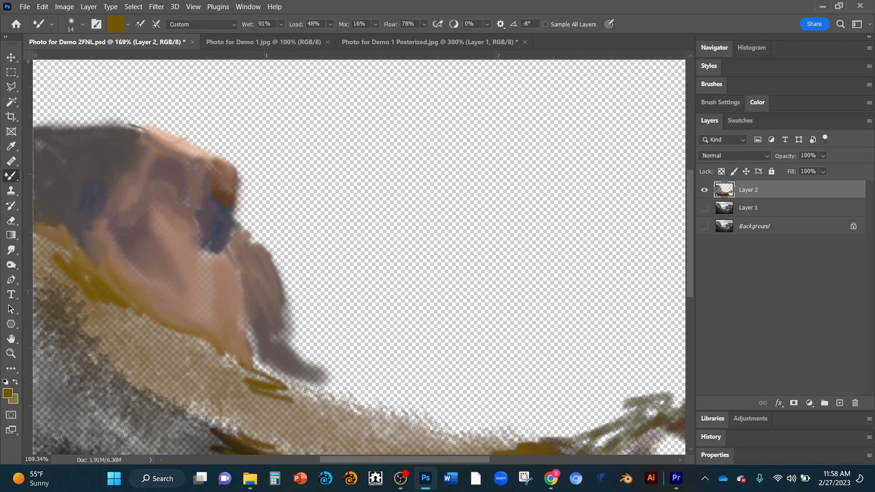
left_click(705, 208)
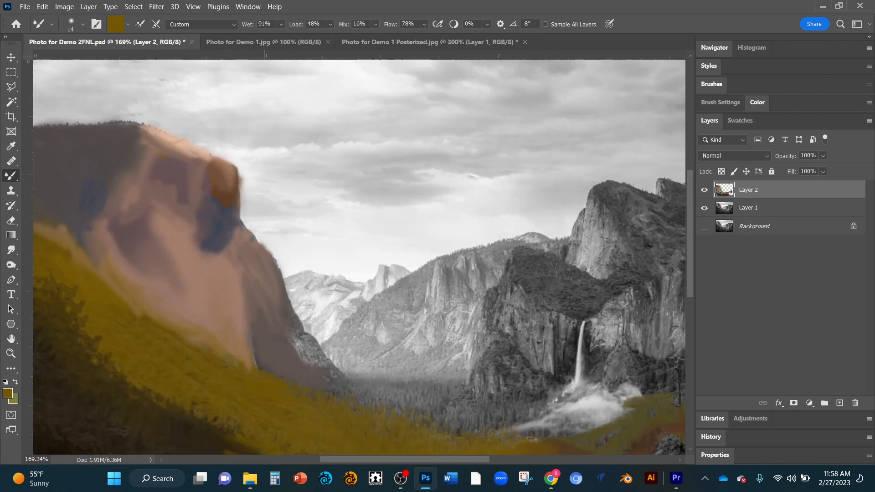